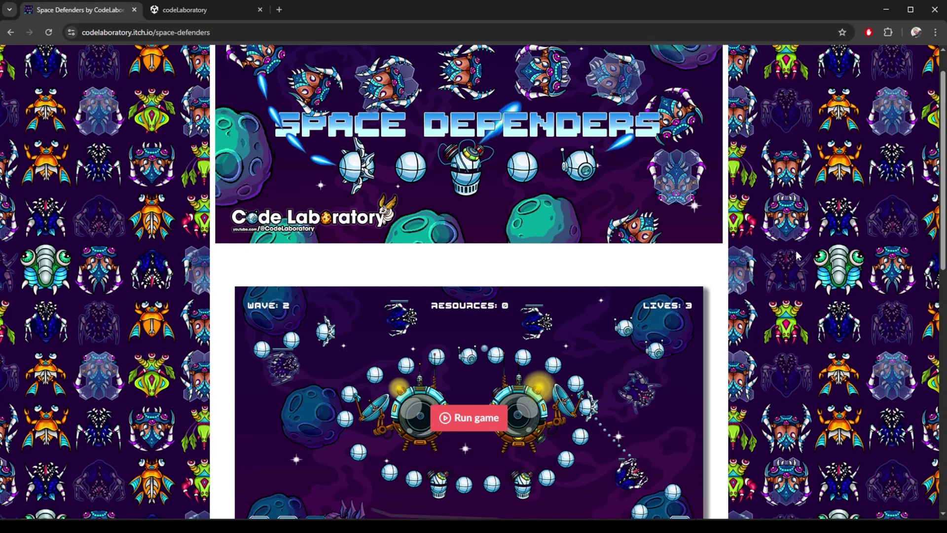
Launch the embedded Space Defenders game on its itch.io page and start a new game
scroll(796, 255, "down", 3)
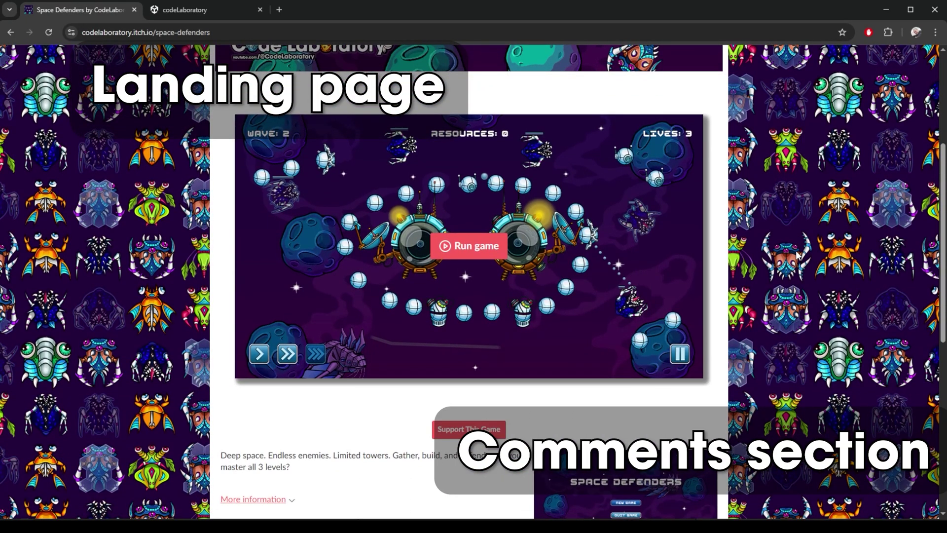
scroll(796, 255, "down", 8)
scroll(797, 255, "up", 7)
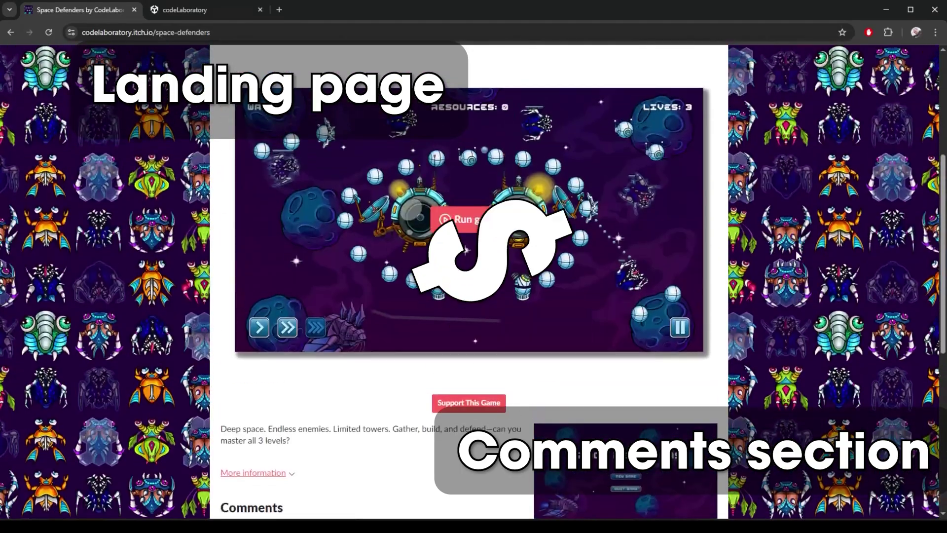
scroll(791, 255, "up", 2)
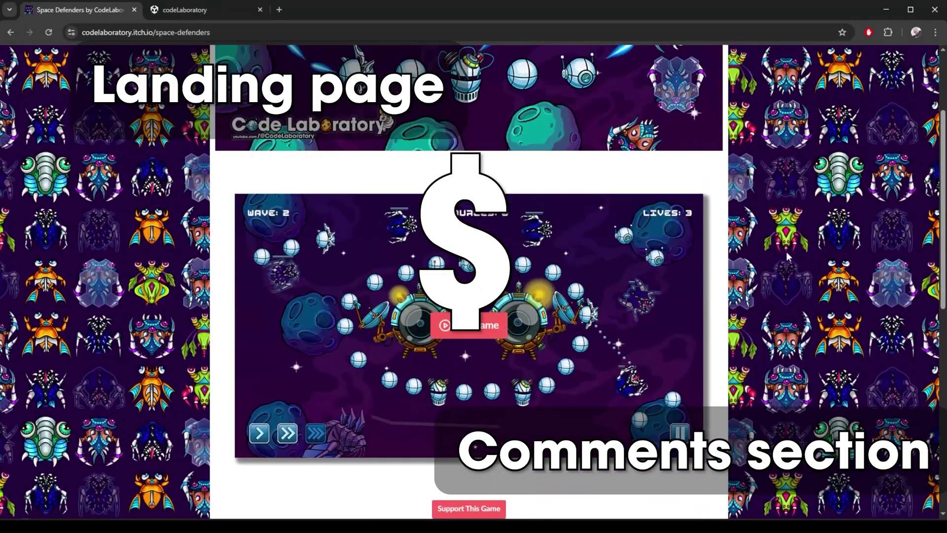
left_click(450, 333)
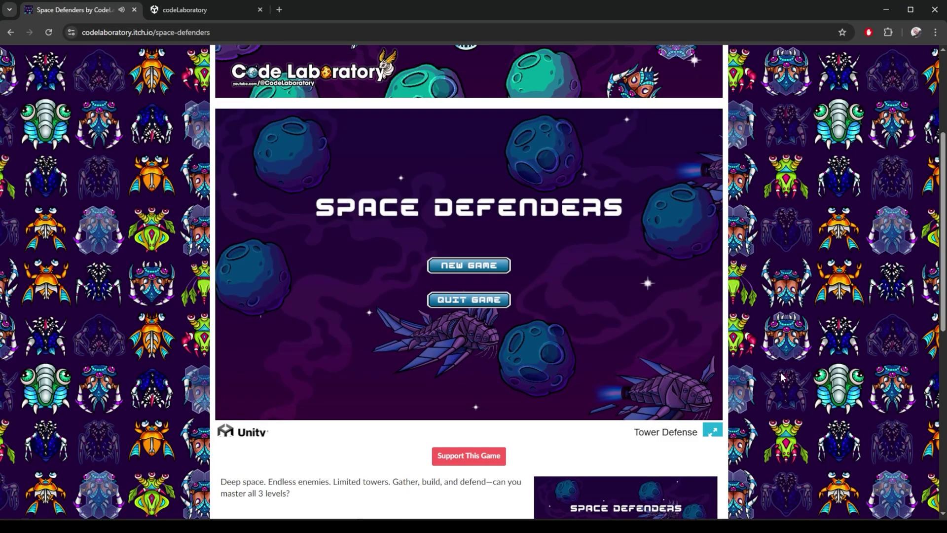
left_click(491, 265)
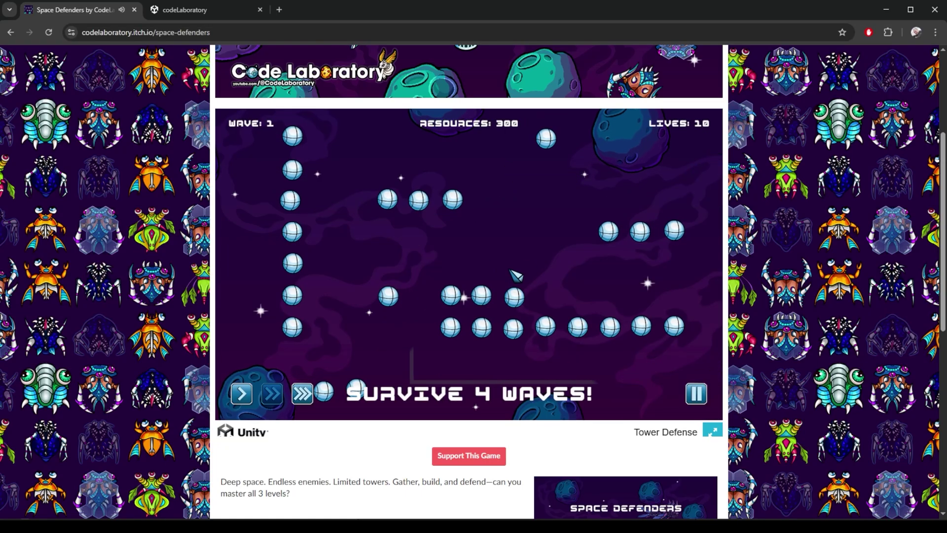
Buy the 75-cost and 50-cost towers at two empty spots during wave 1
left_click(292, 265)
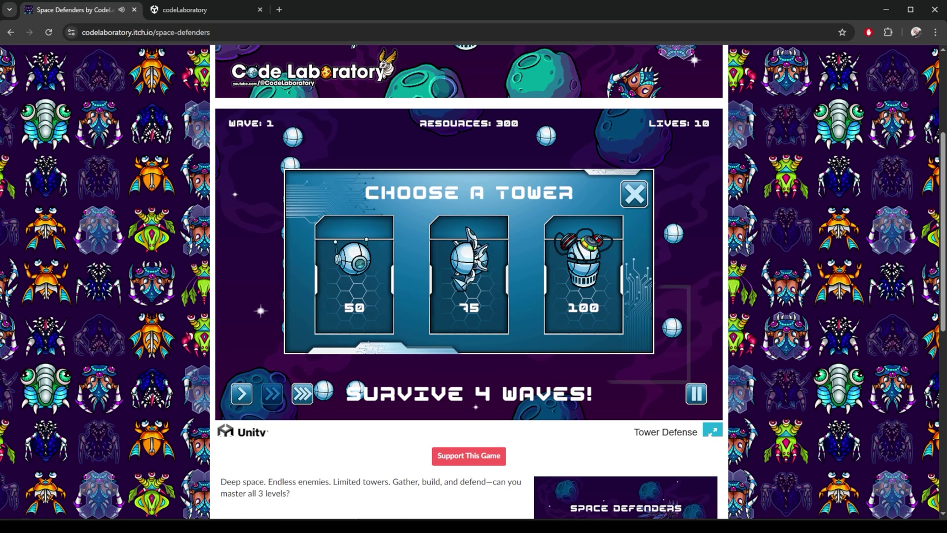
left_click(458, 286)
left_click(387, 295)
left_click(354, 276)
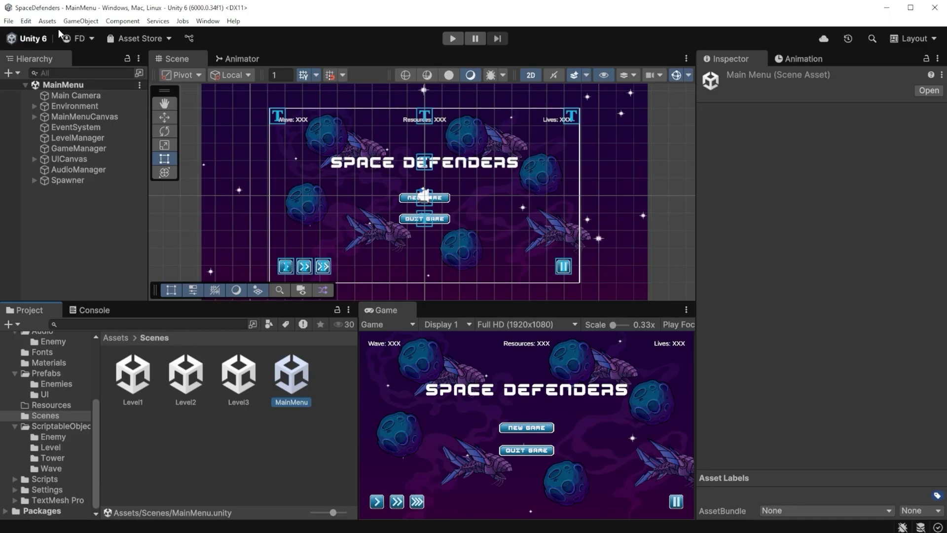
Open File > Build Profiles and view the Windows and Web platform settings
left_click(8, 21)
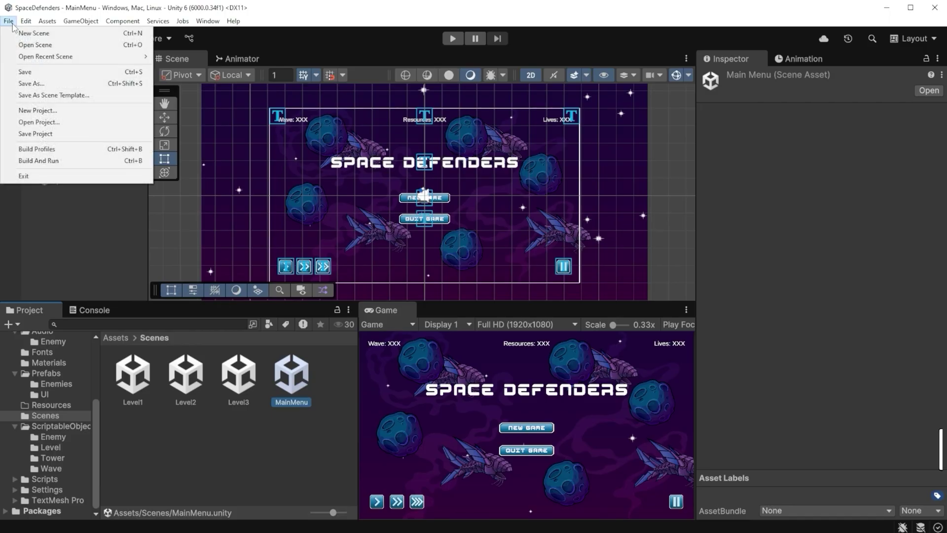
left_click(55, 150)
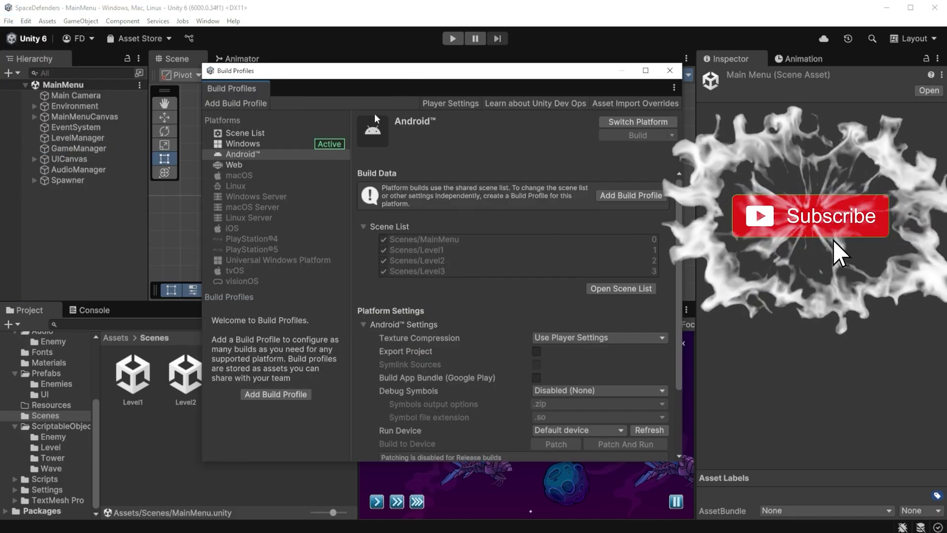
left_click(287, 146)
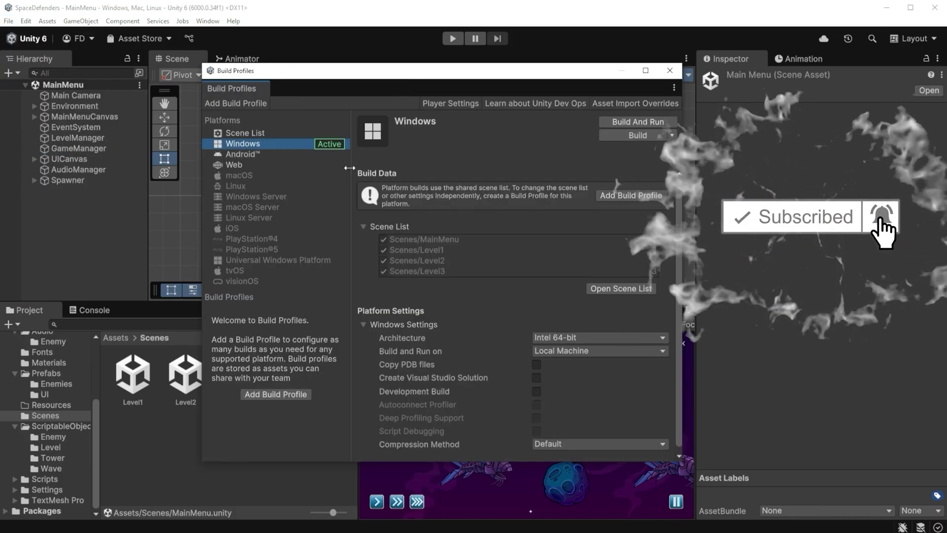
left_click(265, 167)
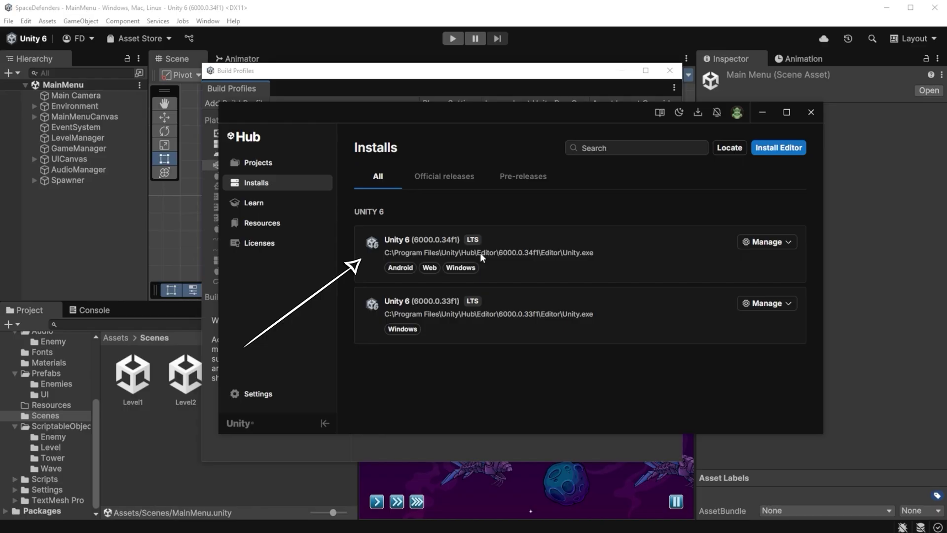
Verify WebGL Build Support shows Installed for Unity 6000.0.34f1, then close Unity Hub
left_click(778, 241)
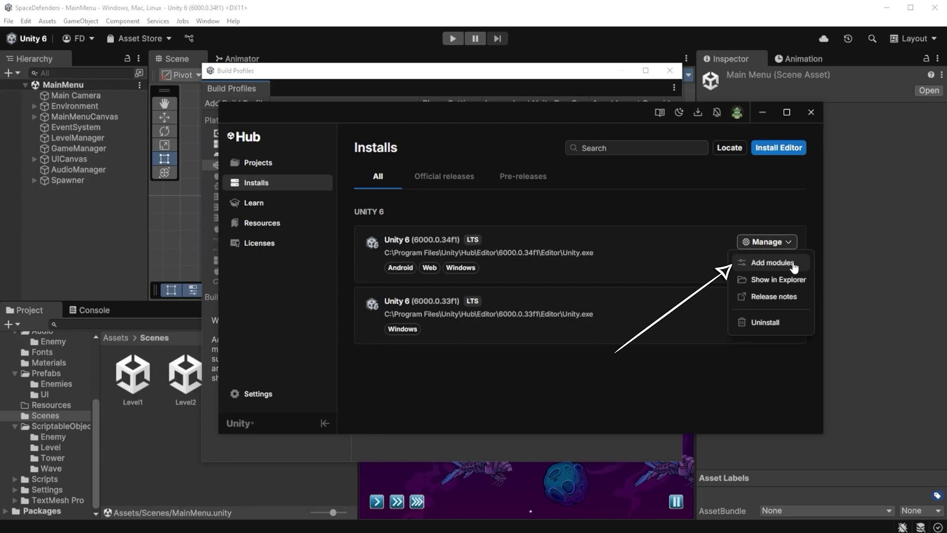
left_click(772, 263)
left_click_drag(767, 218, 766, 316)
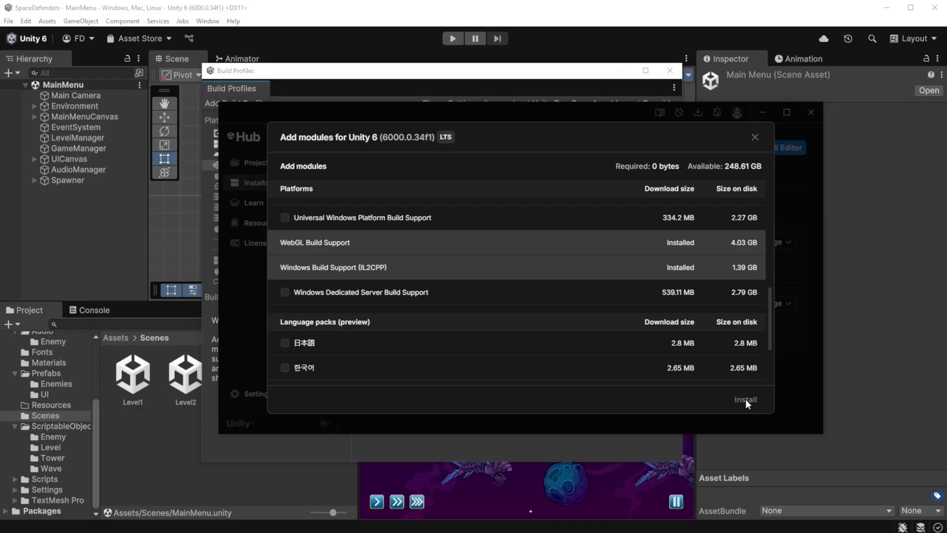
left_click(810, 112)
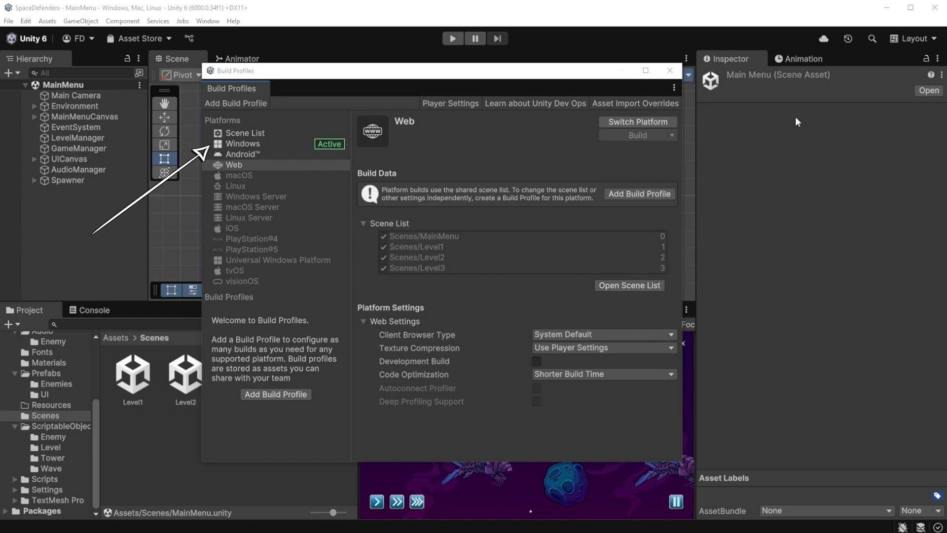
Select Web in Build Profiles and switch the active platform to it
left_click(270, 164)
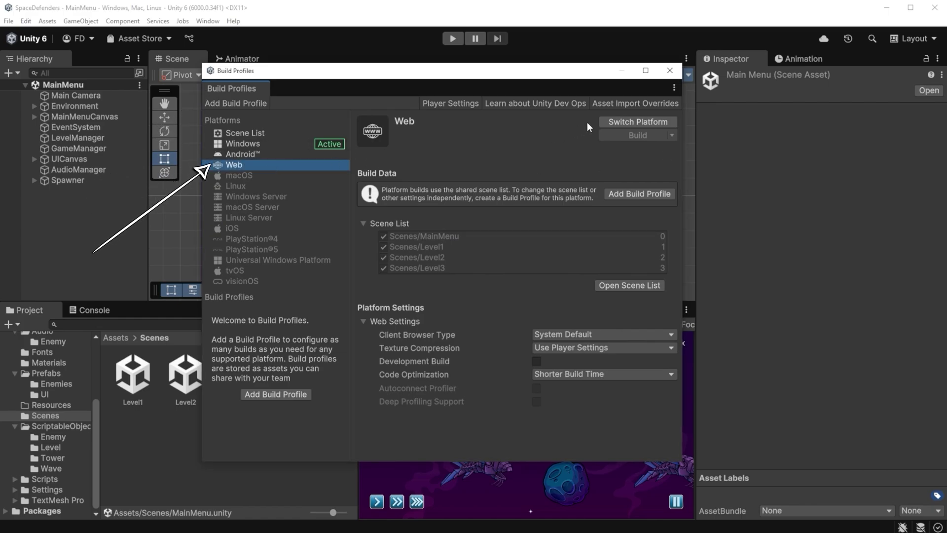
left_click(623, 122)
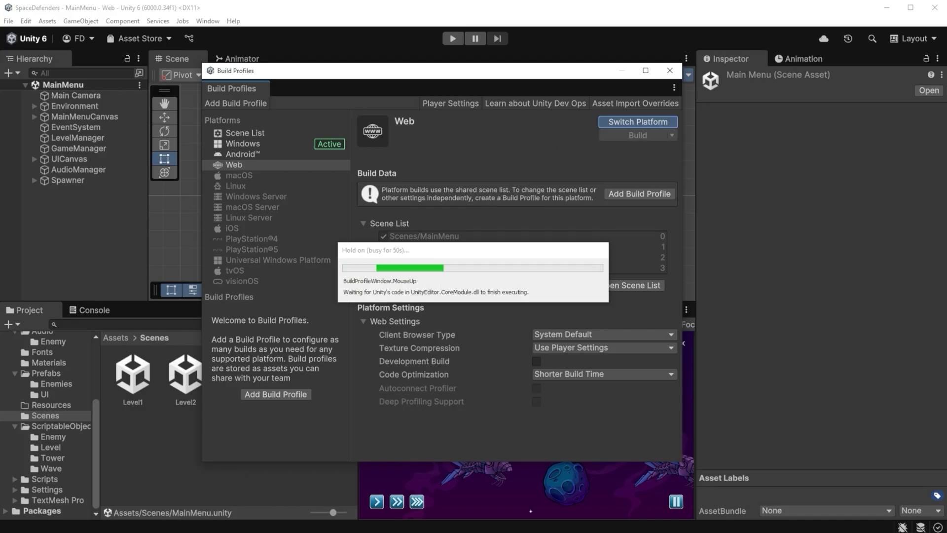
left_click(329, 164)
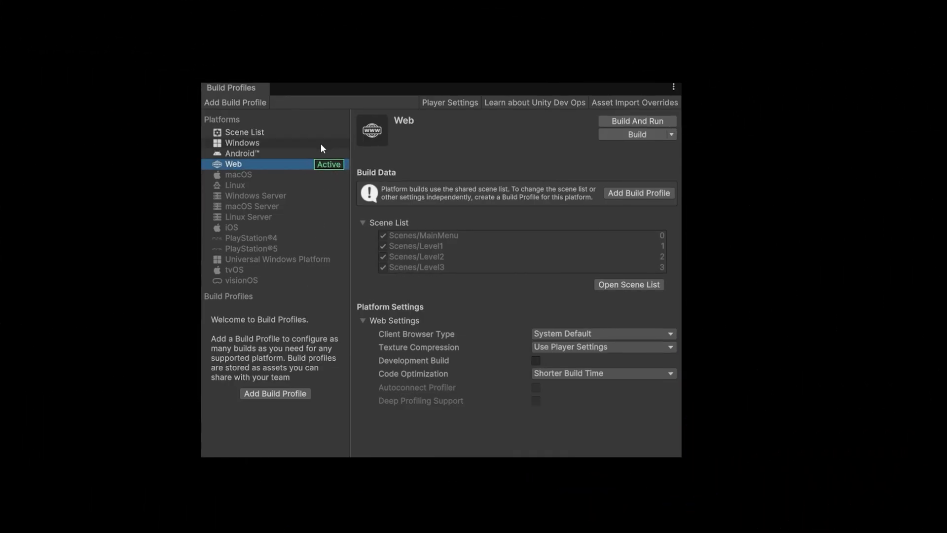
Build for Web with Space Defenders WEB Build as the output folder
left_click(639, 134)
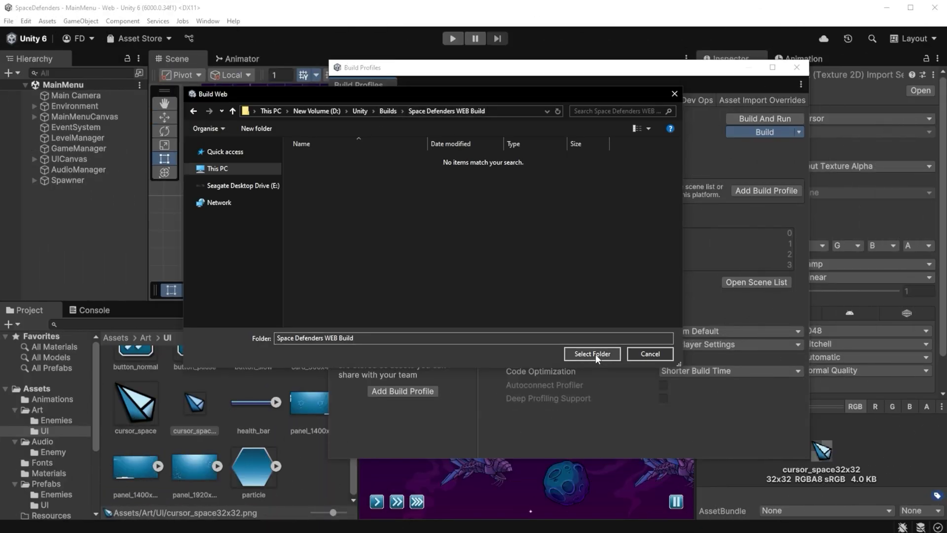
left_click(592, 353)
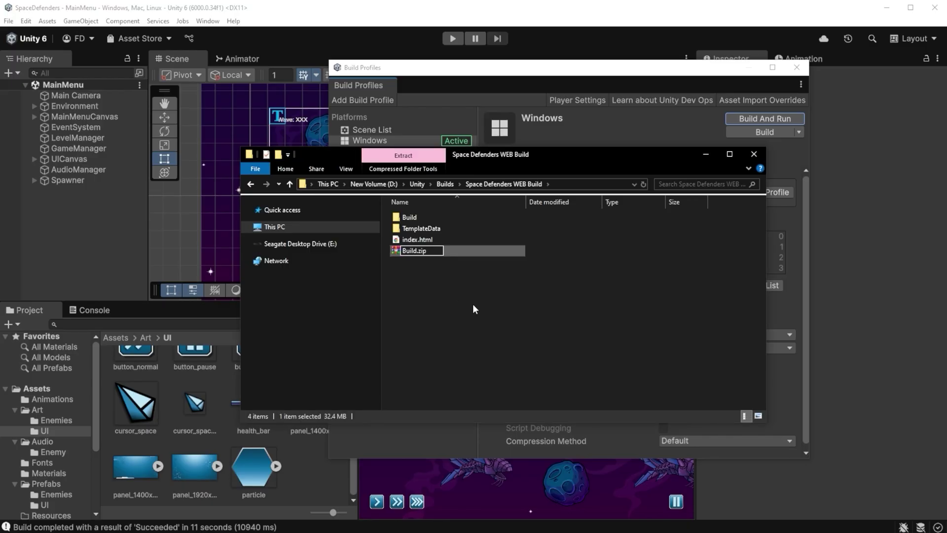
Confirm Build.zip as the name of the compressed build folder
key("Return")
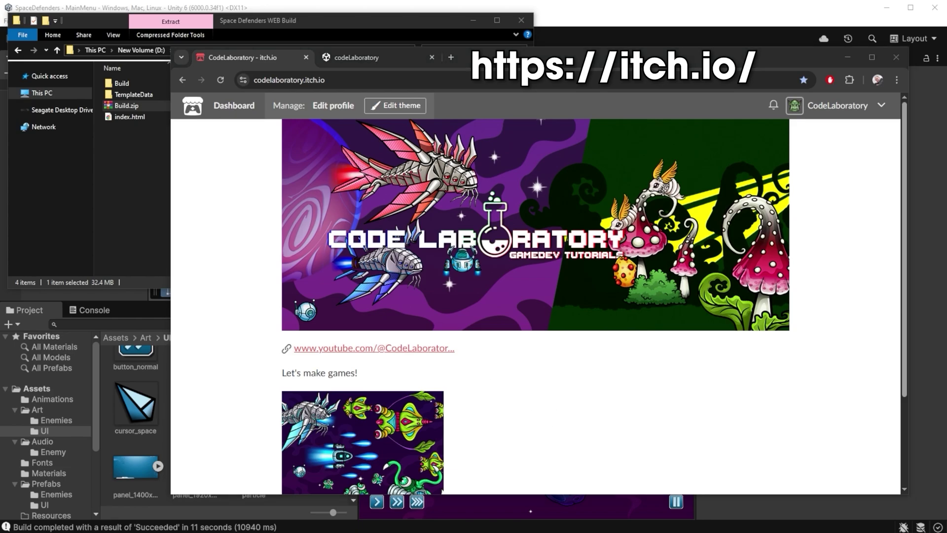
Go to the itch.io Creator Dashboard through the account menu
left_click(263, 80)
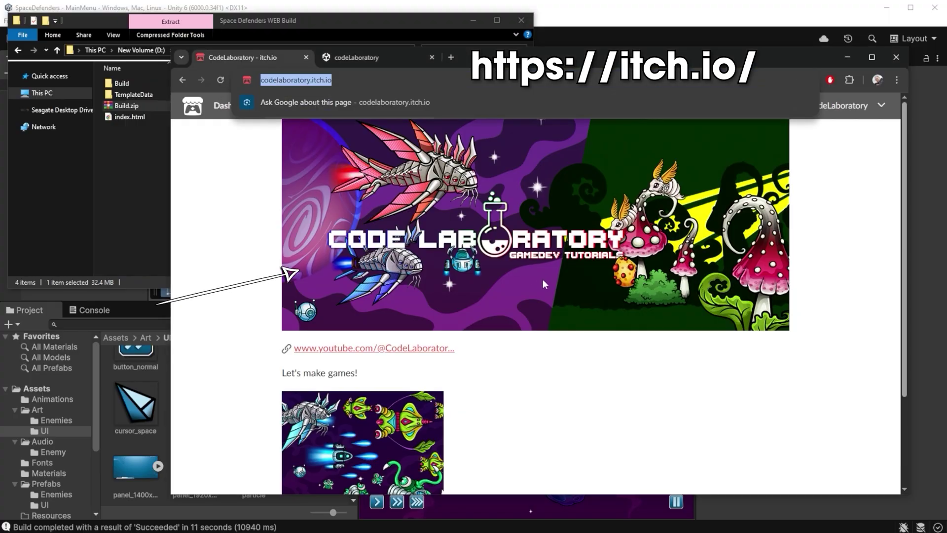
left_click(254, 179)
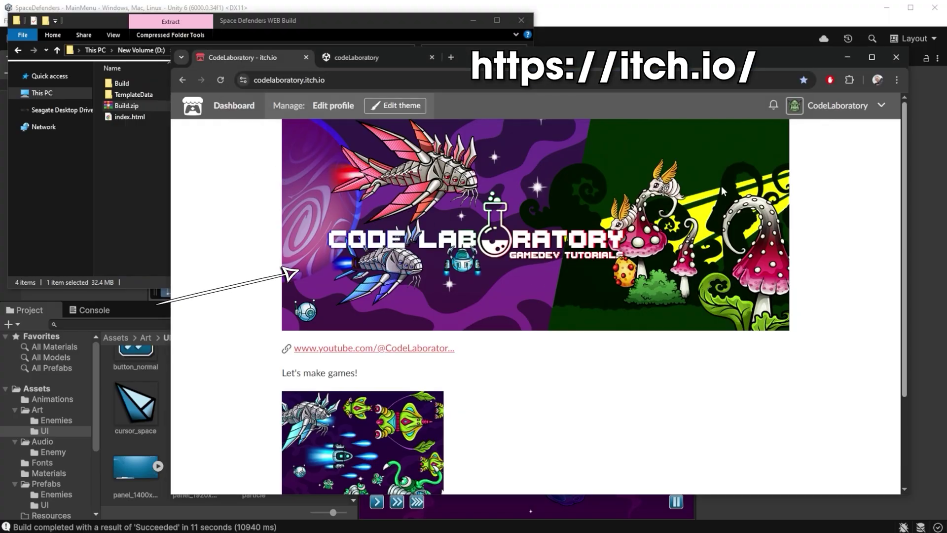
left_click(881, 105)
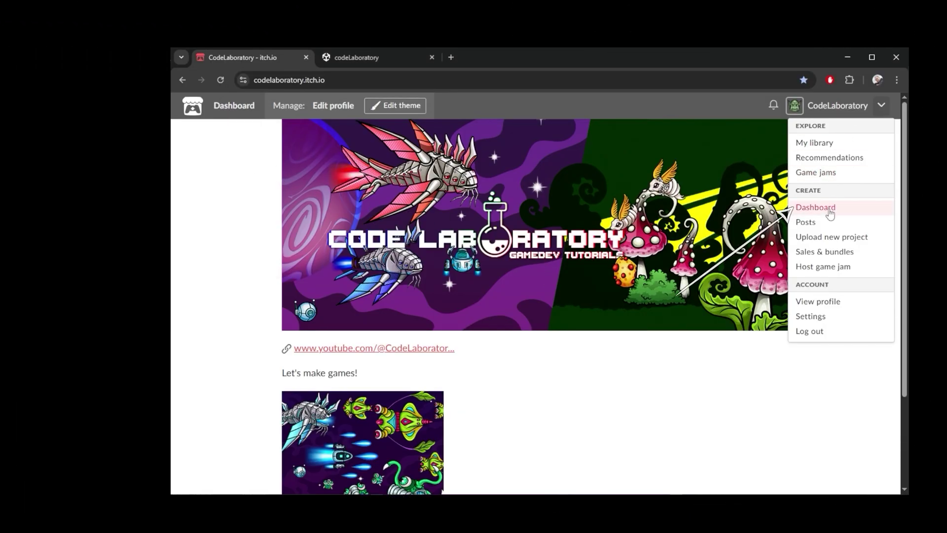
left_click(818, 207)
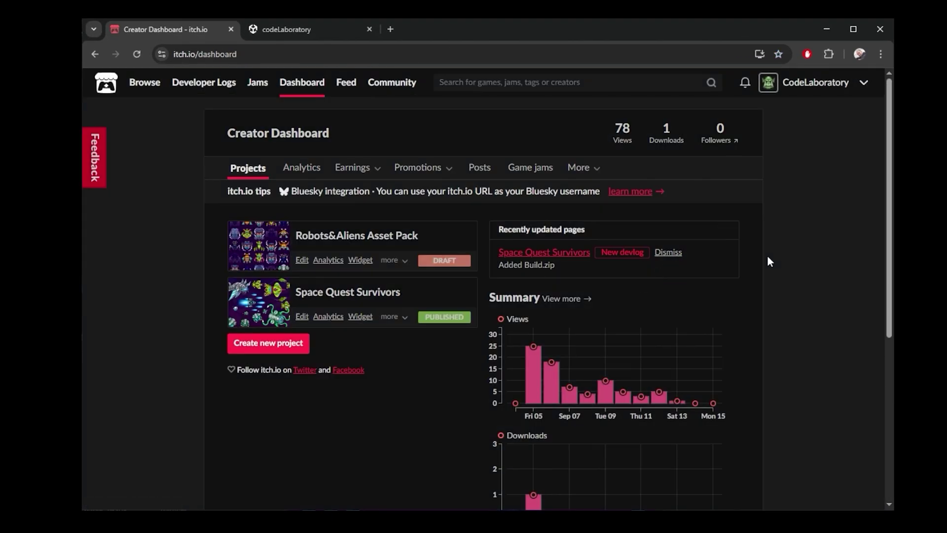
Create a new project titled Space Defenders (URL space-defenders), tagline Robots vs Aliens, kind HTML
left_click(289, 343)
type("Space Defenders")
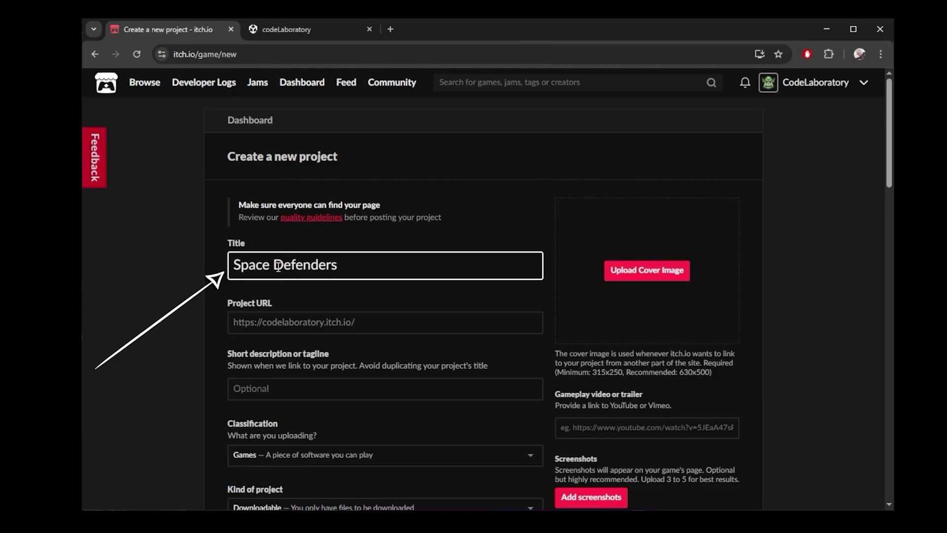
left_click(396, 329)
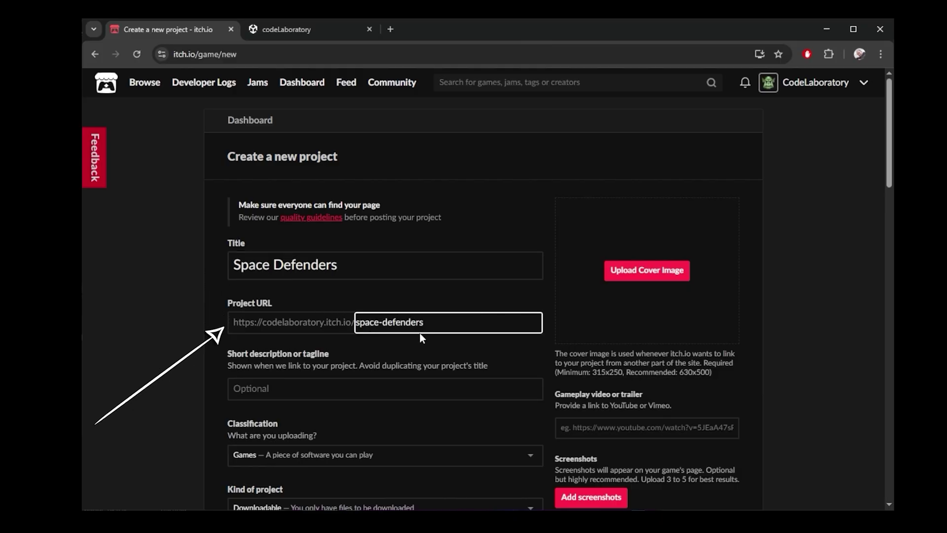
left_click(310, 392)
type("Rob")
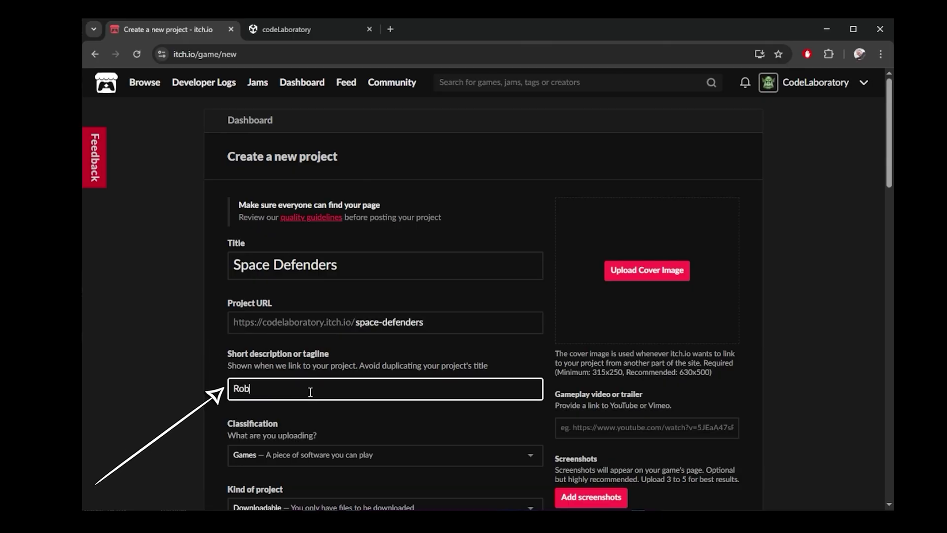
type("ots vs Aliens")
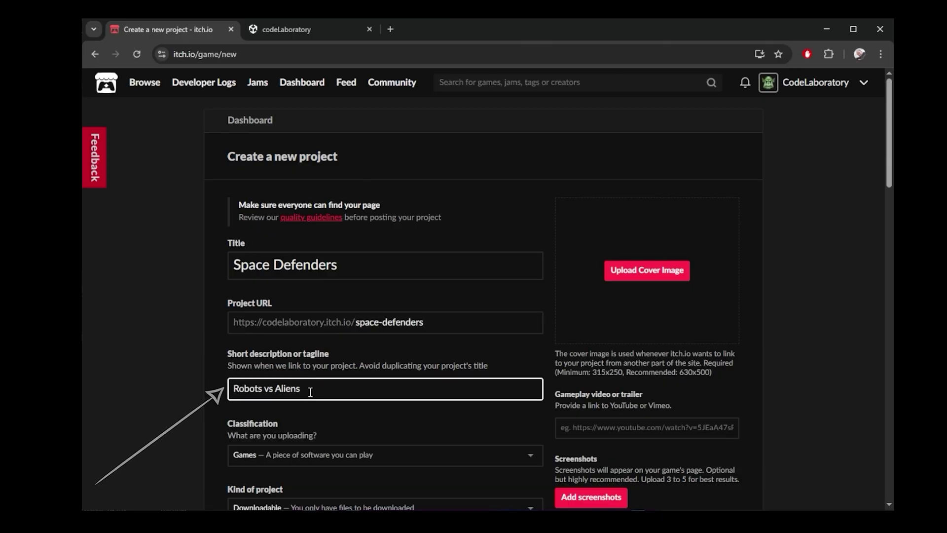
scroll(308, 391, "down", 5)
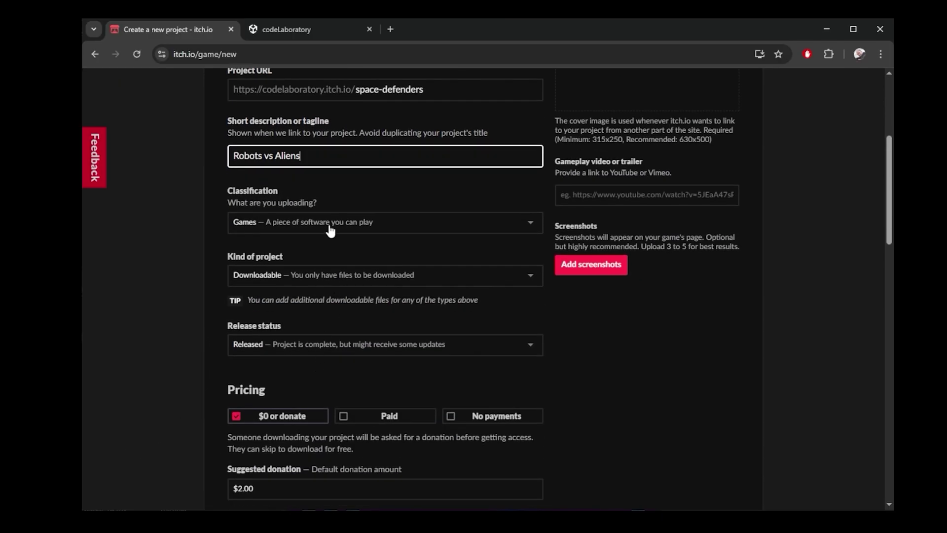
left_click(326, 275)
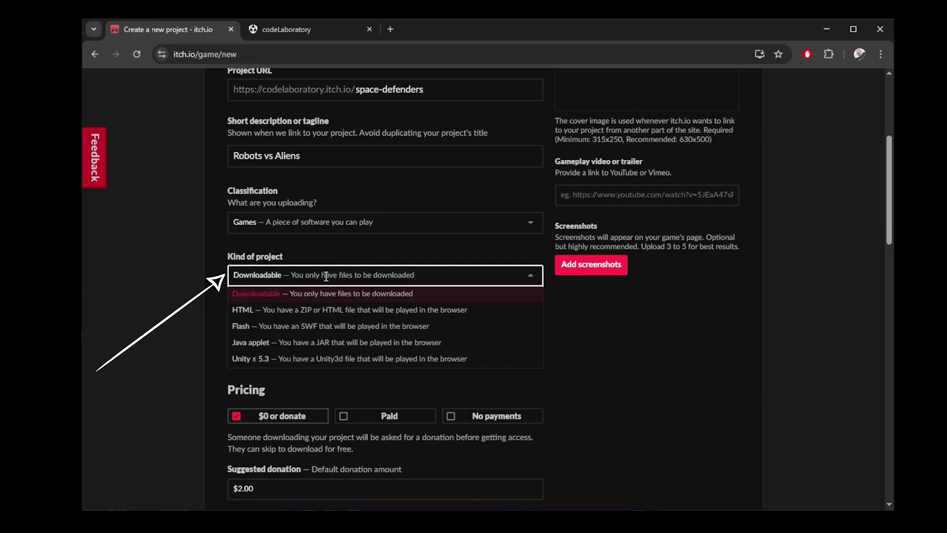
left_click(332, 310)
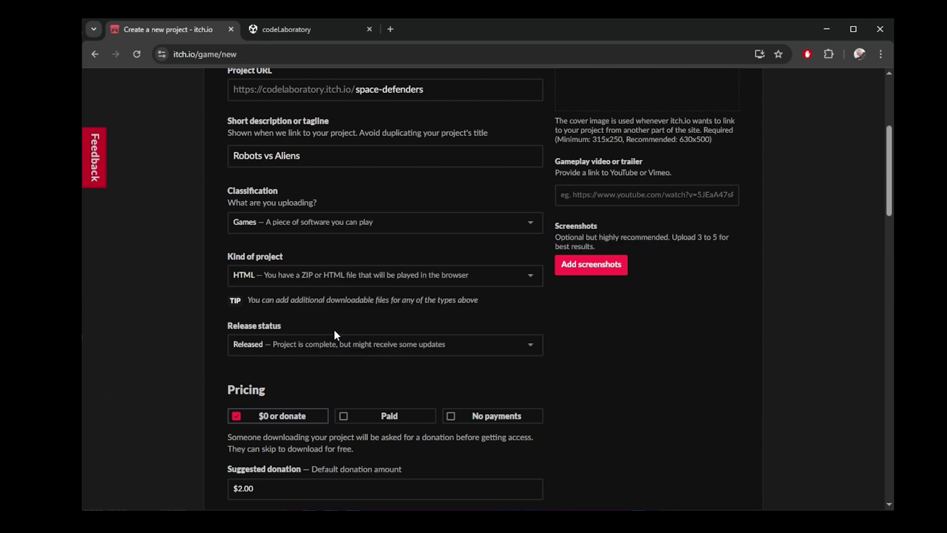
Upload Build.zip from the Space Defenders WEB Build folder to the project
scroll(337, 353, "down", 3)
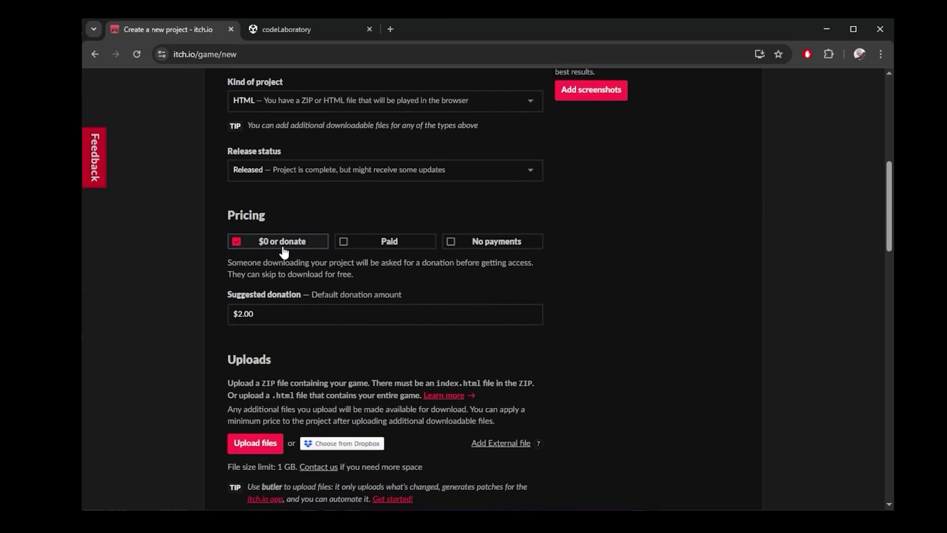
scroll(280, 301, "down", 3)
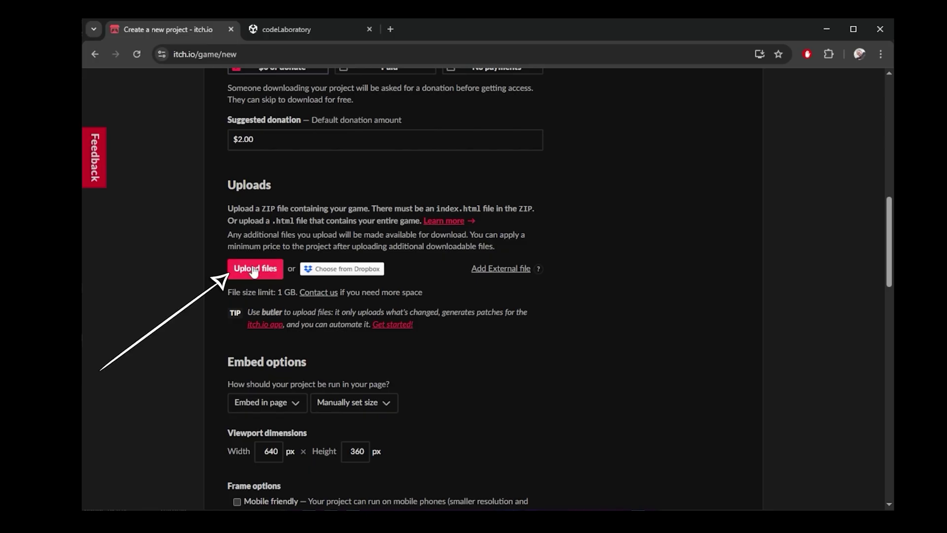
left_click(254, 270)
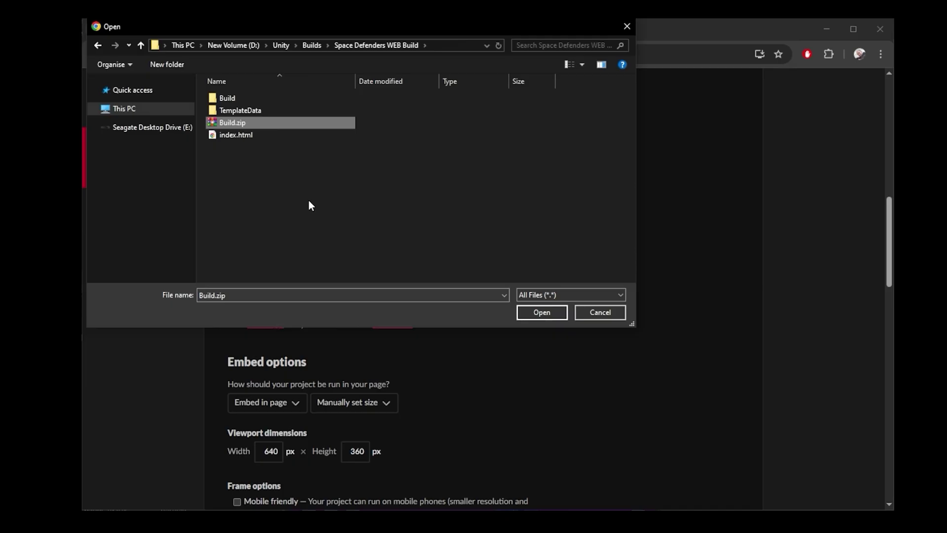
double_click(232, 121)
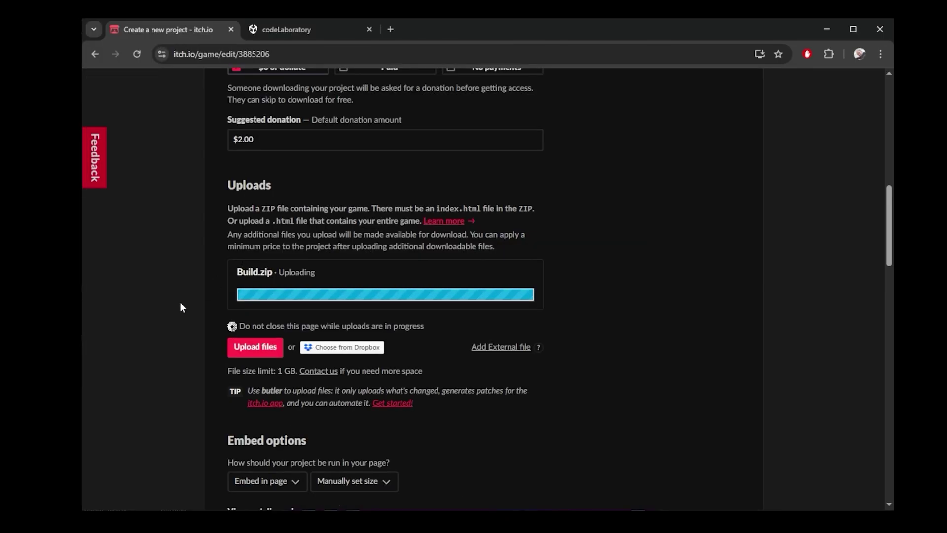
scroll(188, 365, "down", 10)
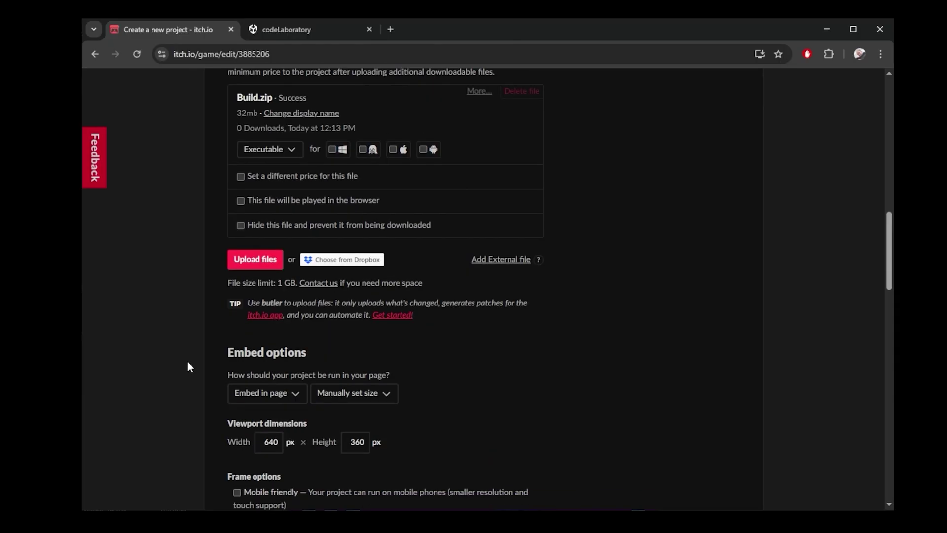
Paste the game description into the Details editor
scroll(188, 366, "down", 2)
left_click(296, 287)
type("Deep space. Endless enemies. Limited towers. Gather, build, and defend—can you master all 3 levels?")
Set the project's genre to Survival
scroll(608, 377, "down", 1)
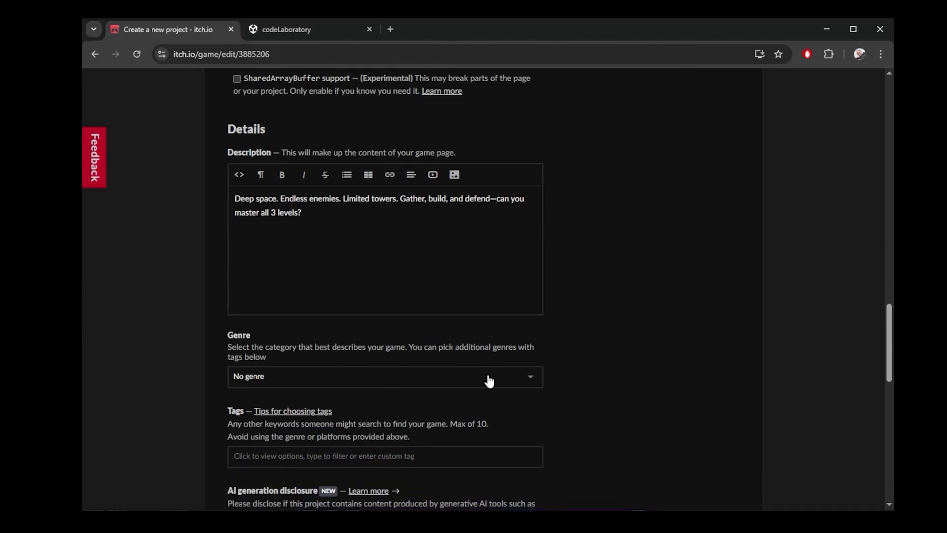
left_click(489, 375)
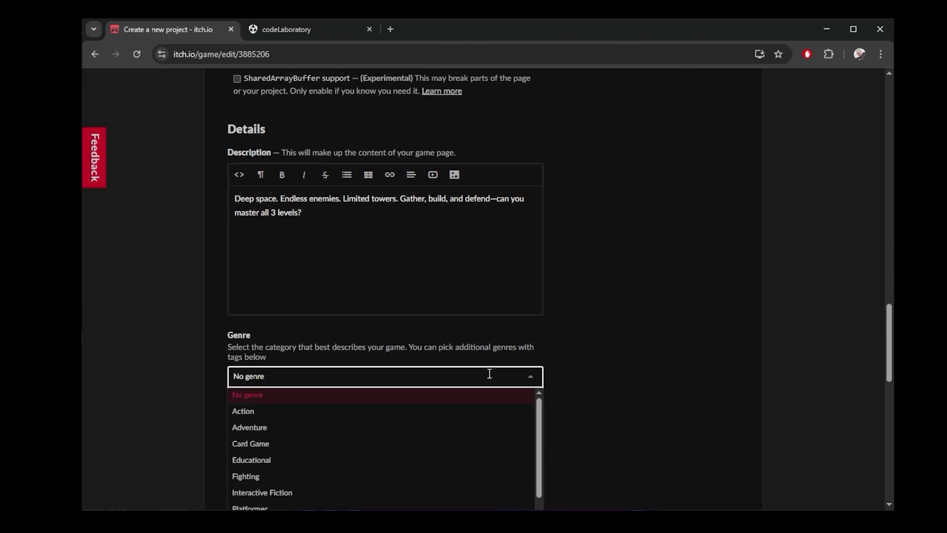
scroll(489, 373, "down", 2)
scroll(469, 332, "down", 3)
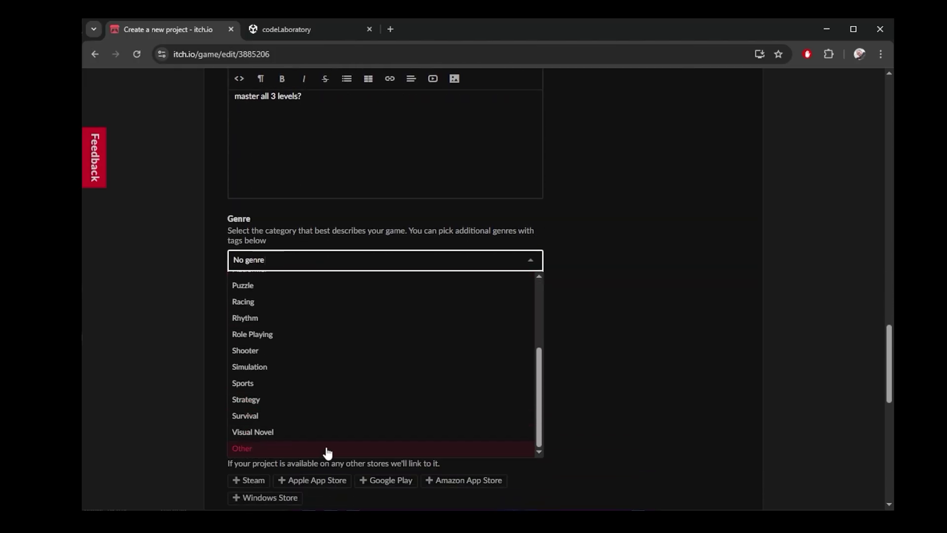
scroll(325, 453, "up", 4)
scroll(332, 397, "down", 3)
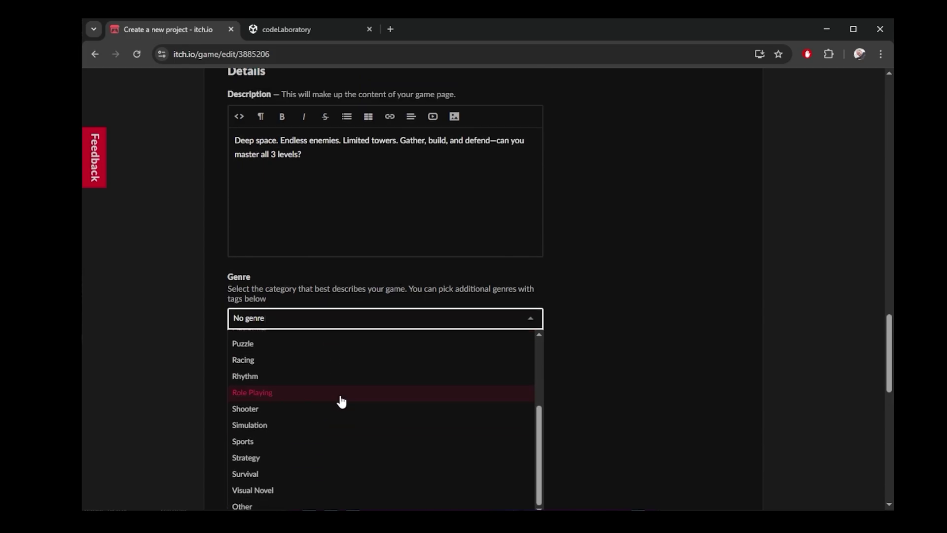
scroll(342, 407, "down", 2)
left_click(280, 356)
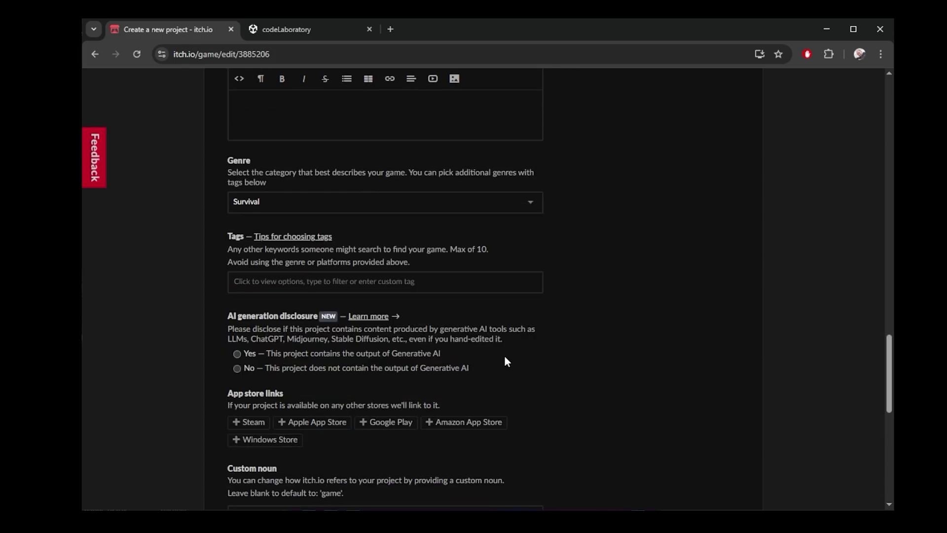
Mark No under AI generation disclosure
left_click(237, 368)
scroll(578, 345, "down", 3)
scroll(468, 334, "down", 4)
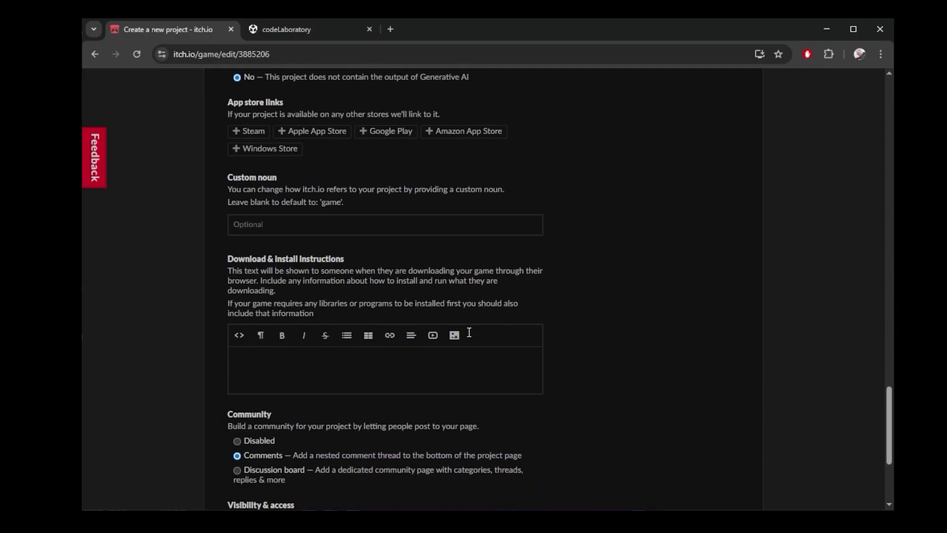
scroll(291, 365, "down", 2)
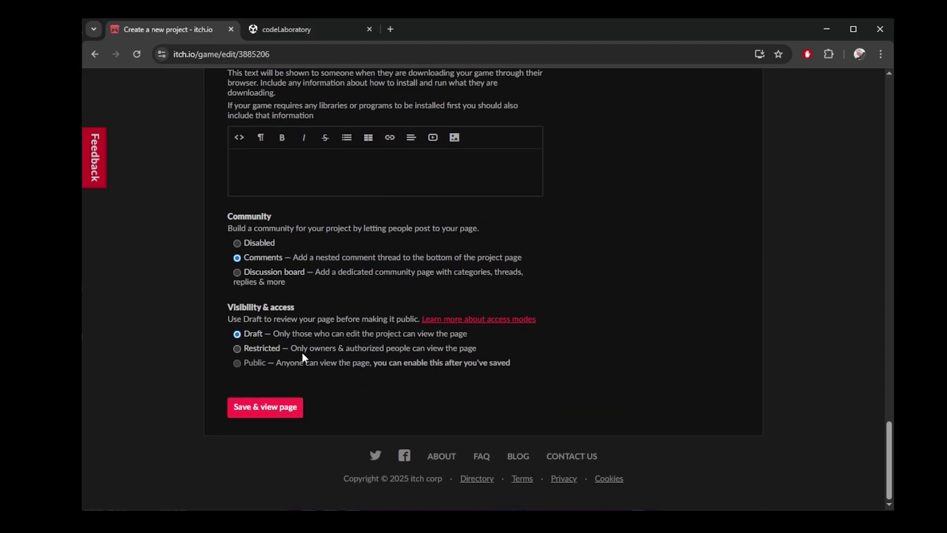
scroll(653, 322, "up", 20)
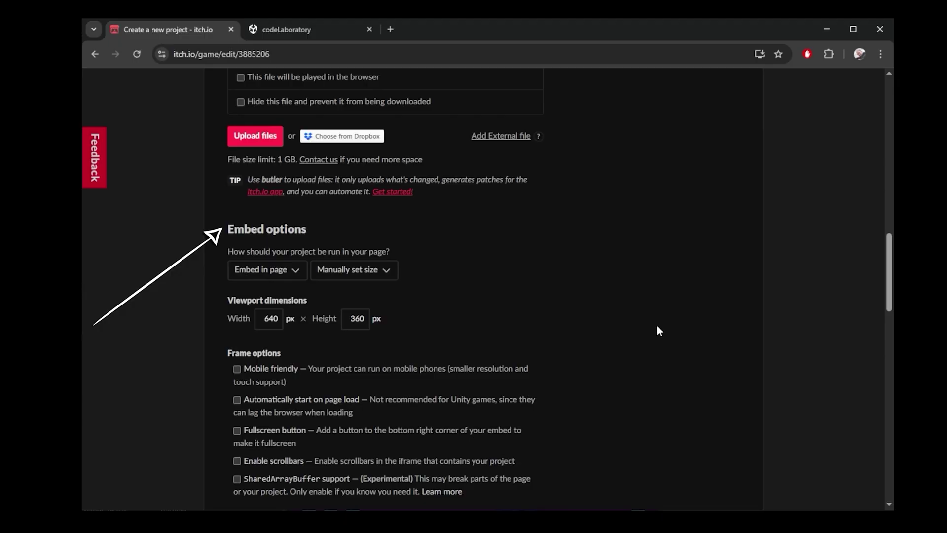
Review the Space Defenders project form, then save it as a draft and view its page
scroll(659, 331, "up", 15)
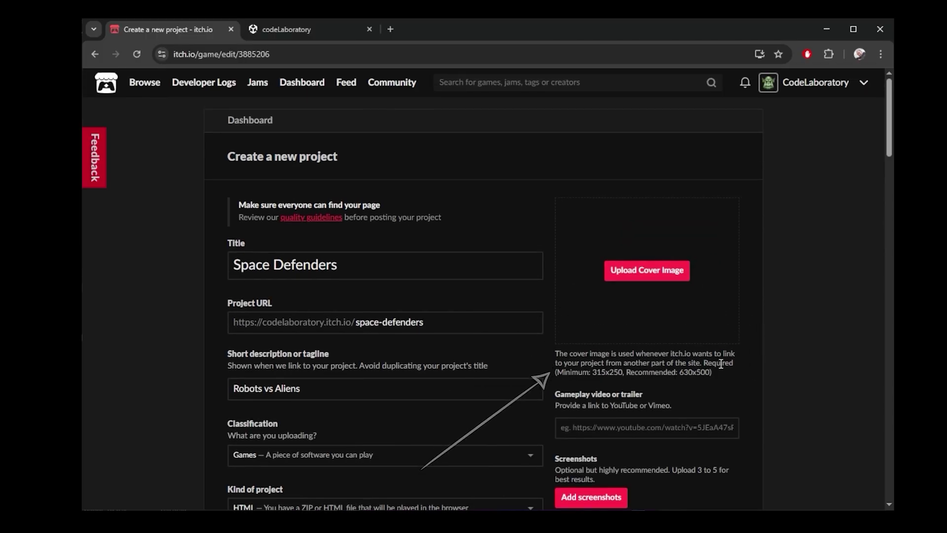
scroll(690, 355, "down", 2)
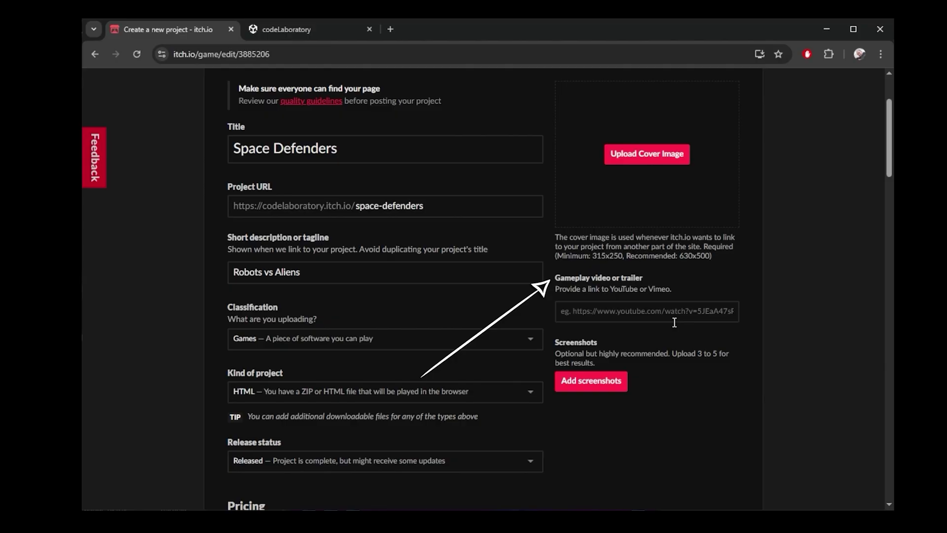
scroll(683, 330, "down", 2)
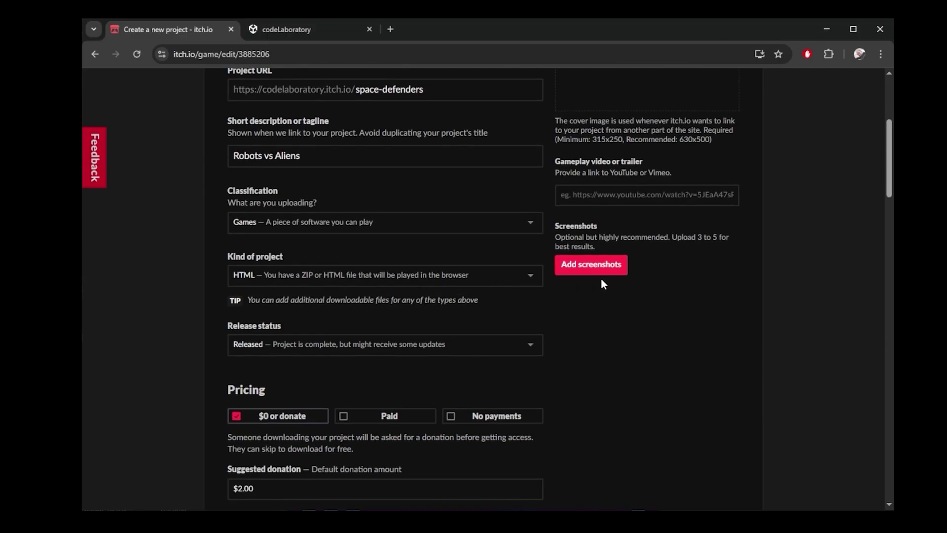
left_click(598, 270)
scroll(616, 264, "down", 15)
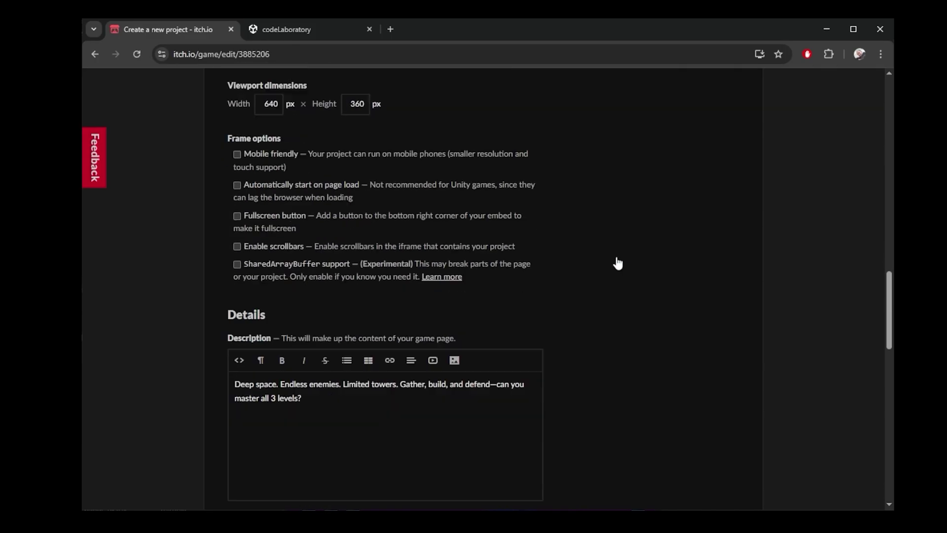
scroll(617, 264, "down", 15)
left_click(279, 413)
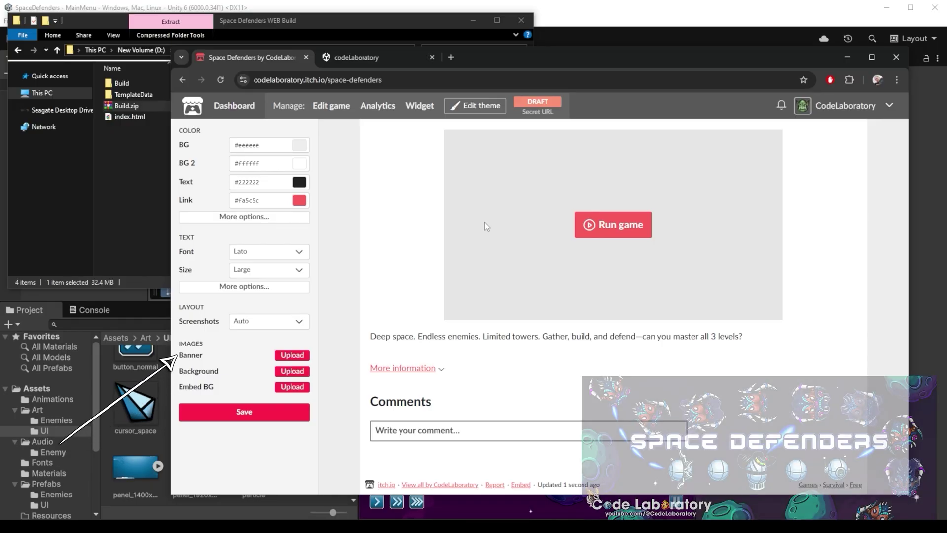
Upload Game Banner.png as the page banner in the Edit theme panel
left_click(291, 370)
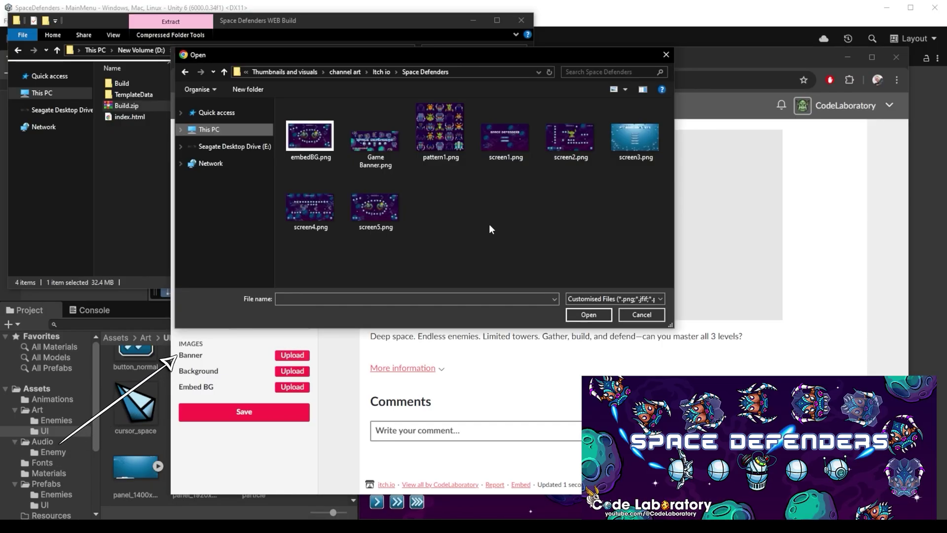
double_click(378, 145)
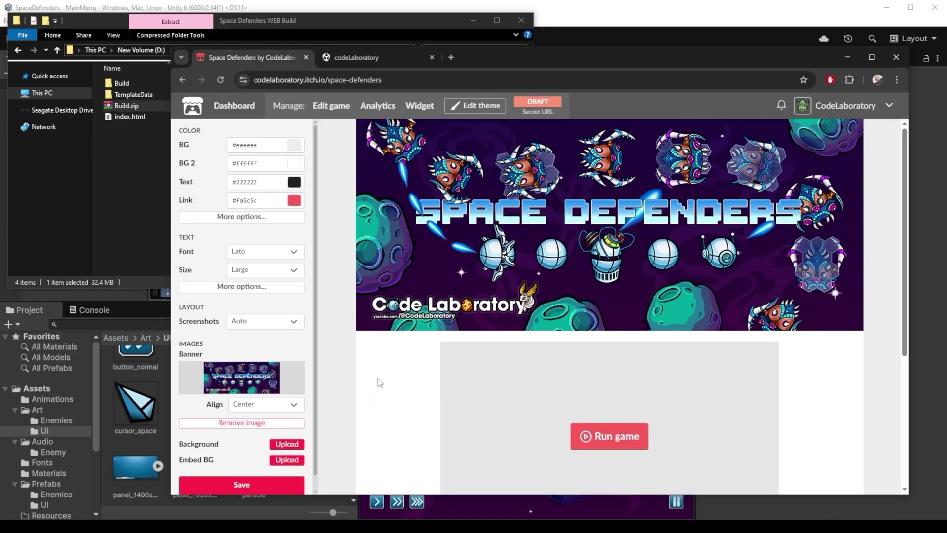
Upload pattern1.png as the tiled page background in the theme editor
scroll(380, 382, "down", 2)
scroll(284, 382, "down", 1)
left_click(282, 431)
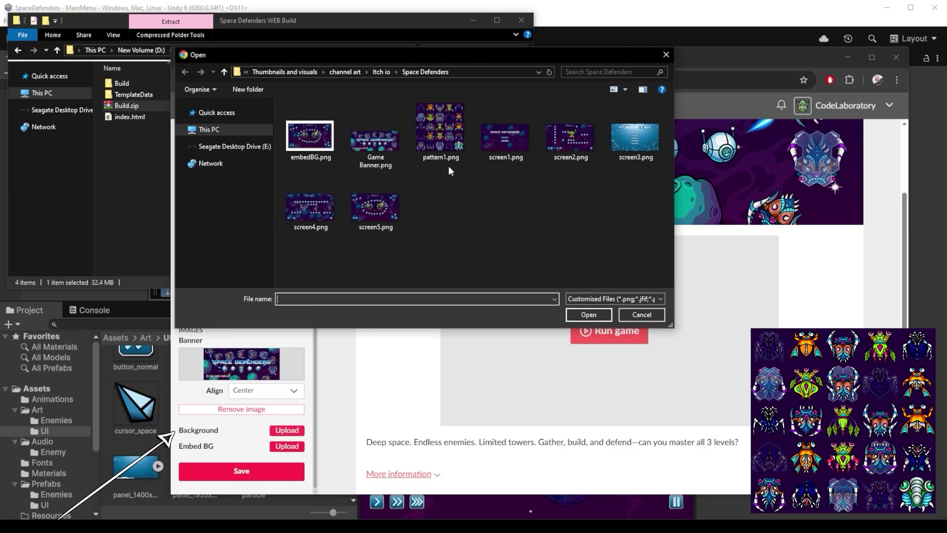
double_click(447, 138)
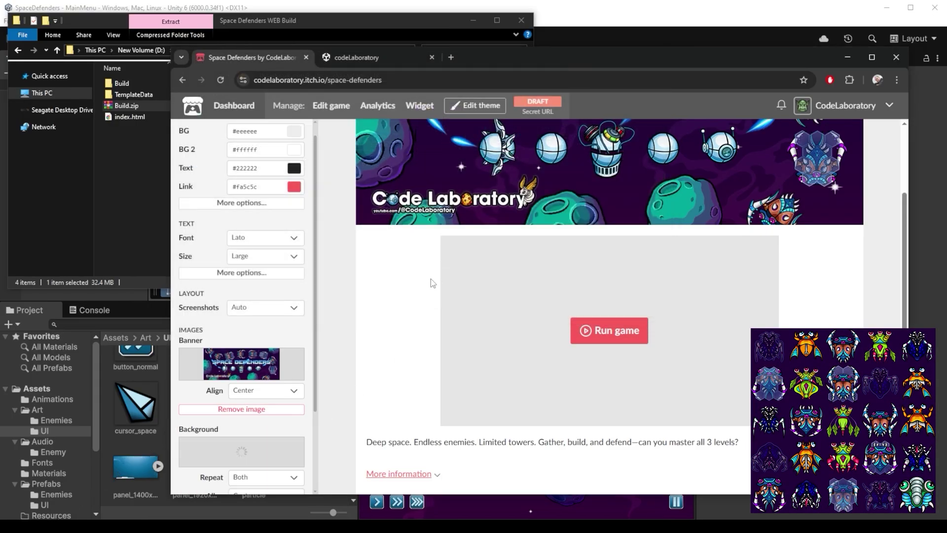
scroll(275, 340, "down", 1)
scroll(275, 340, "down", 1)
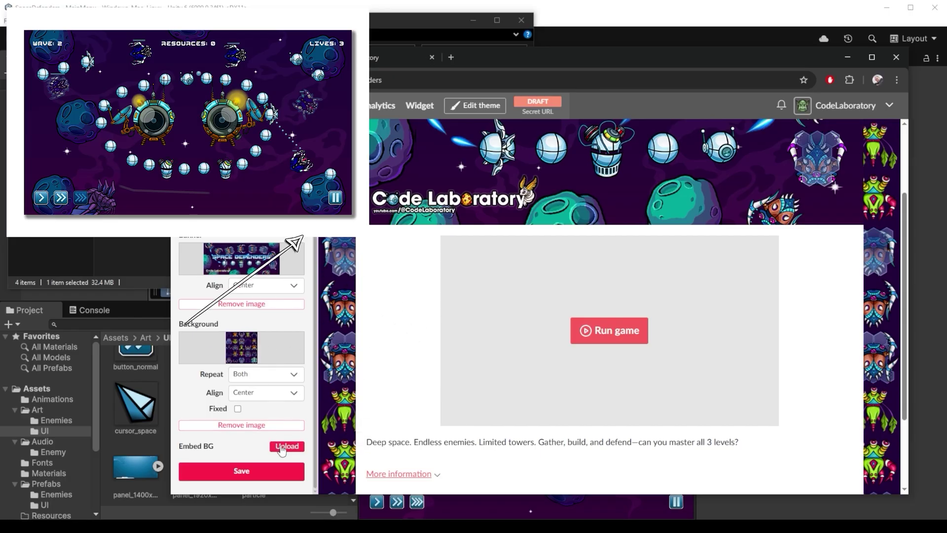
Choose a gameplay image as the embed background behind the Run game frame
scroll(281, 439, "down", 2)
left_click(288, 446)
left_click(640, 317)
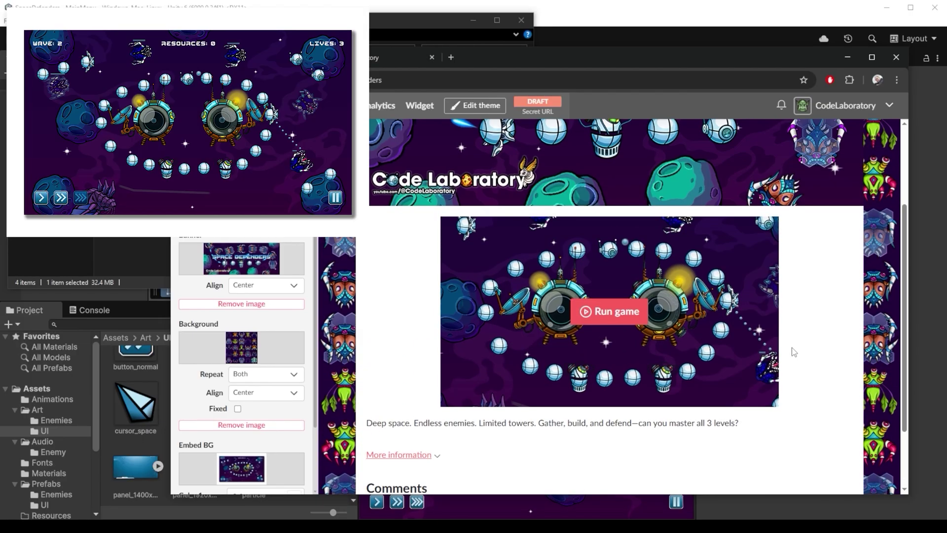
Maximize the browser window and scroll through the themed game page to review it
left_click_drag(170, 47, 2, 3)
key("super+Up")
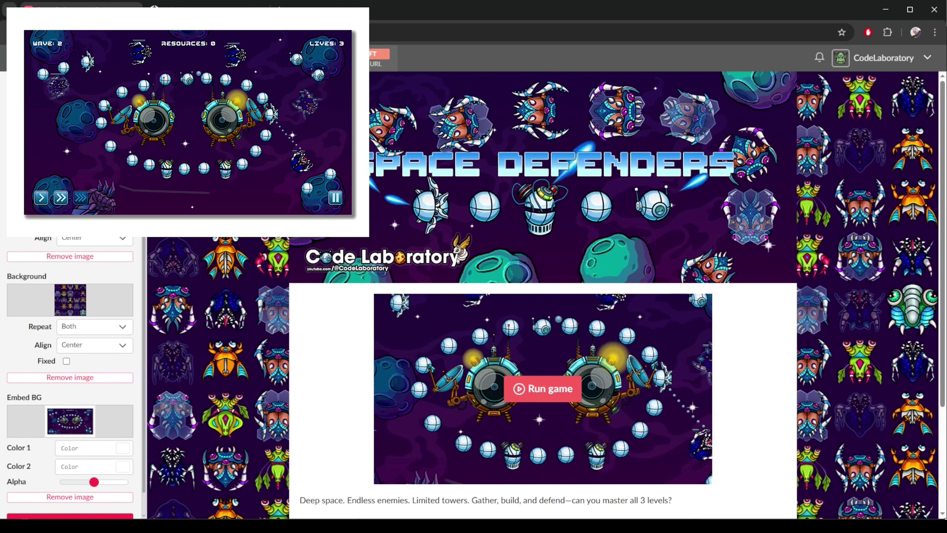
scroll(100, 359, "down", 1)
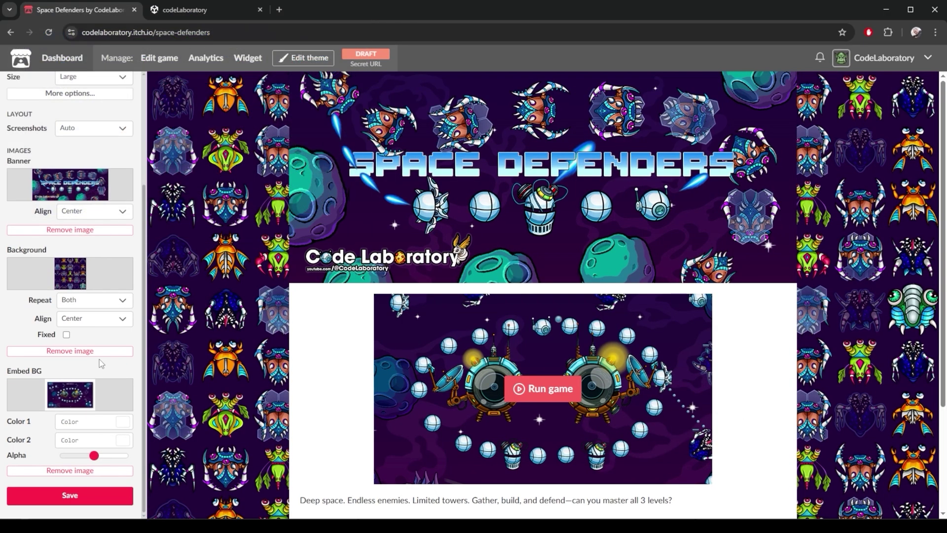
scroll(404, 399, "down", 3)
scroll(410, 404, "up", 3)
scroll(477, 370, "down", 3)
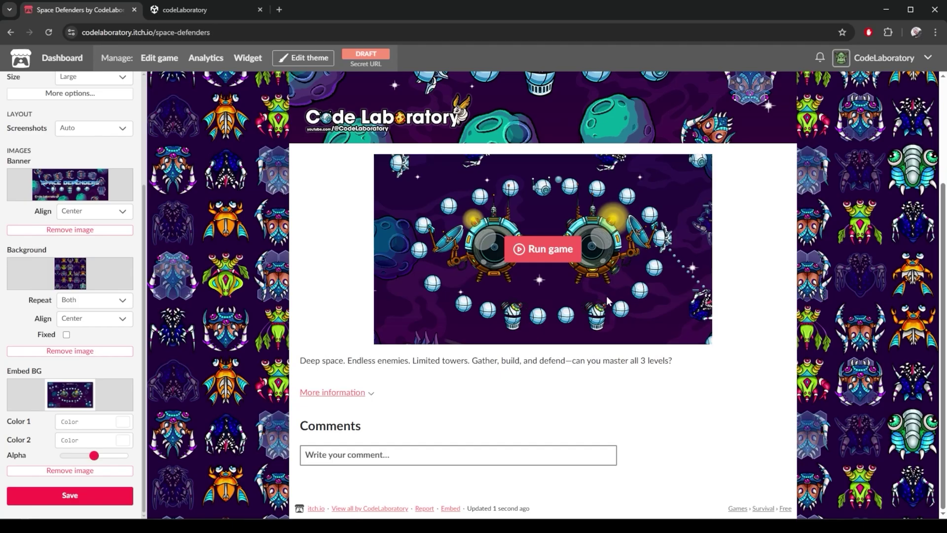
Save the page theme, then open Space Defenders for editing from the creator dashboard
left_click(69, 495)
left_click(908, 60)
left_click(919, 57)
left_click(851, 160)
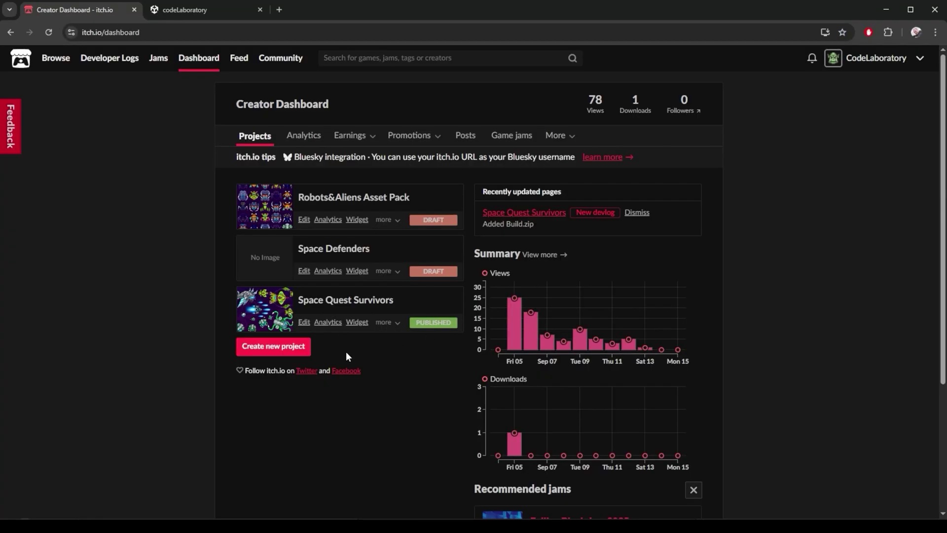
left_click(298, 269)
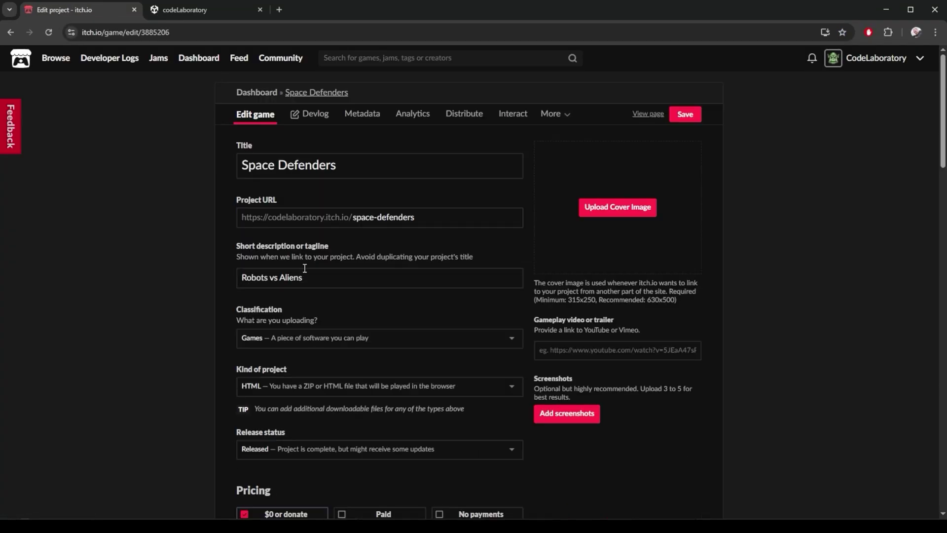
Add screen1.png and the other screen PNGs as the project's three screenshots
scroll(541, 307, "down", 2)
left_click(546, 309)
double_click(333, 89)
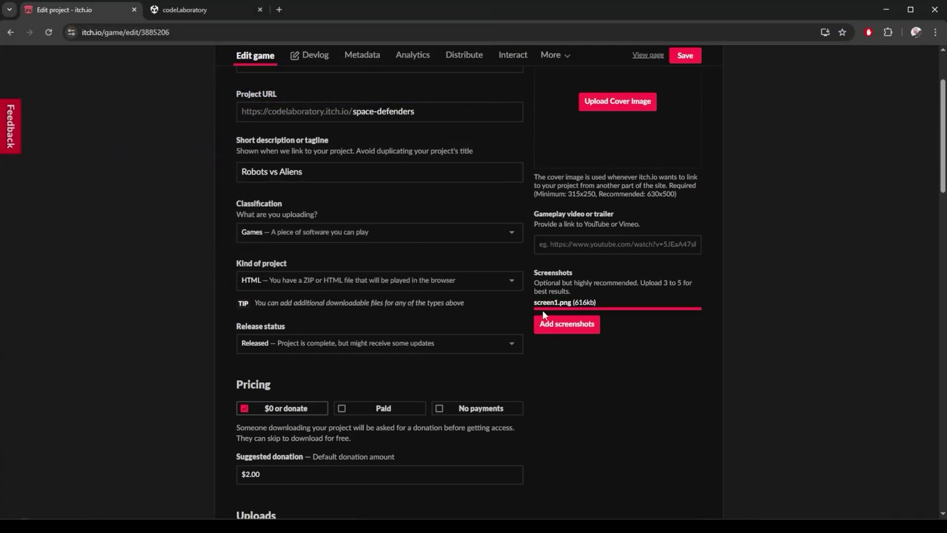
left_click(567, 411)
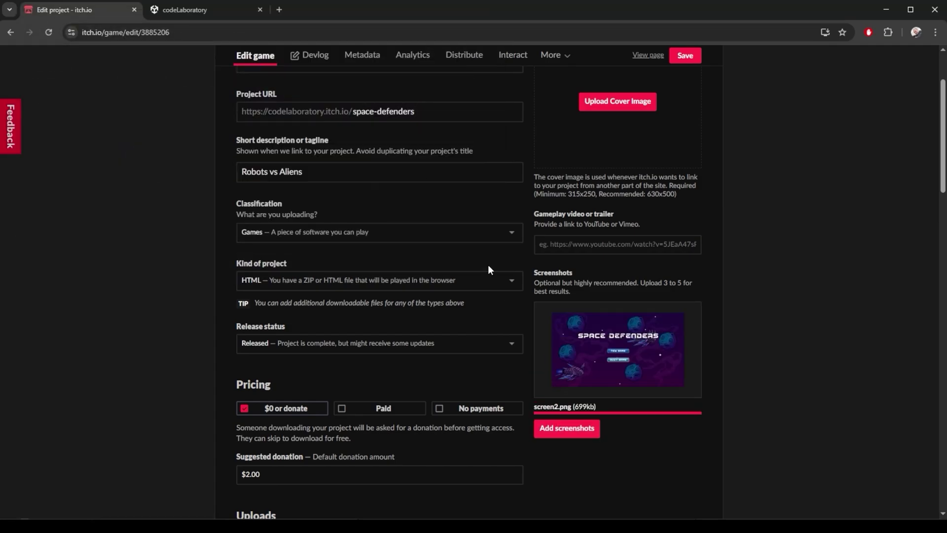
scroll(490, 268, "down", 4)
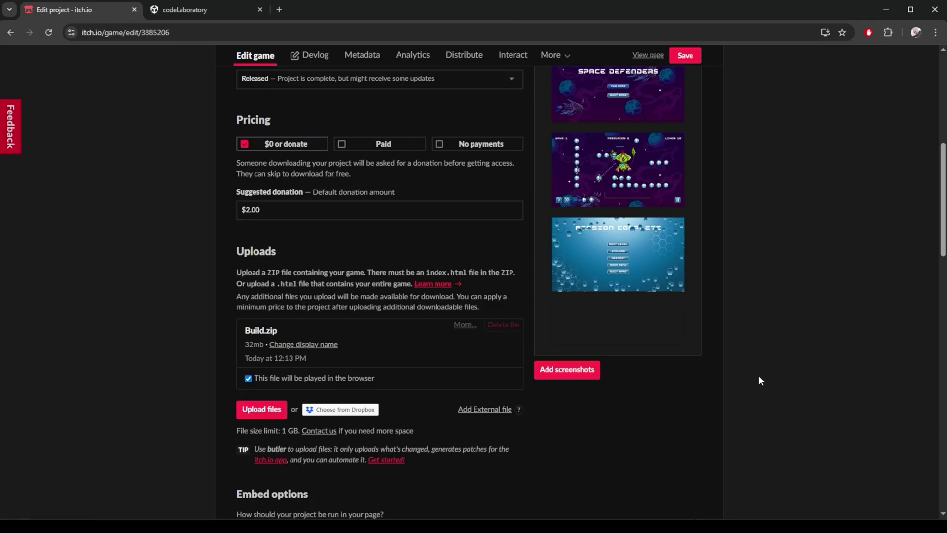
scroll(729, 368, "up", 8)
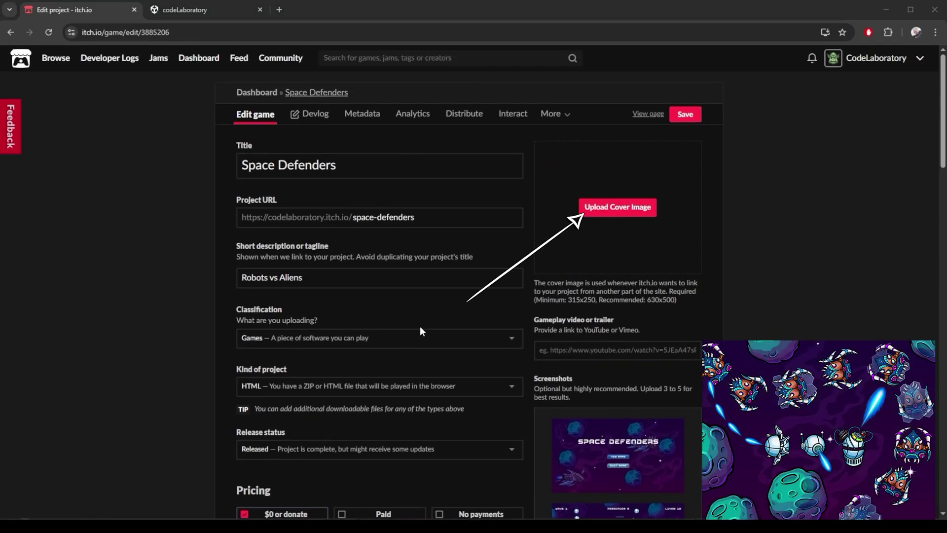
Upload promo630x500.png as the cover image, save, and return to the Creator Dashboard
left_click(611, 209)
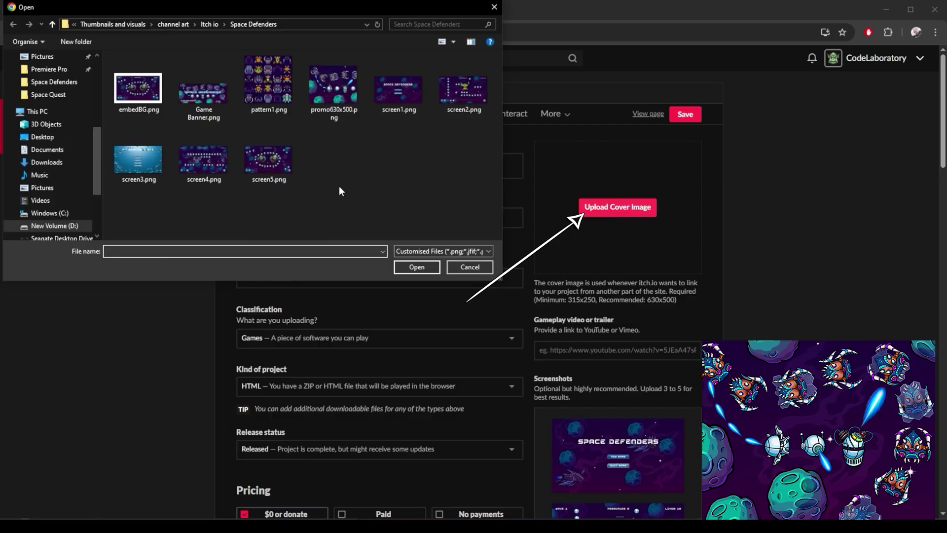
double_click(327, 98)
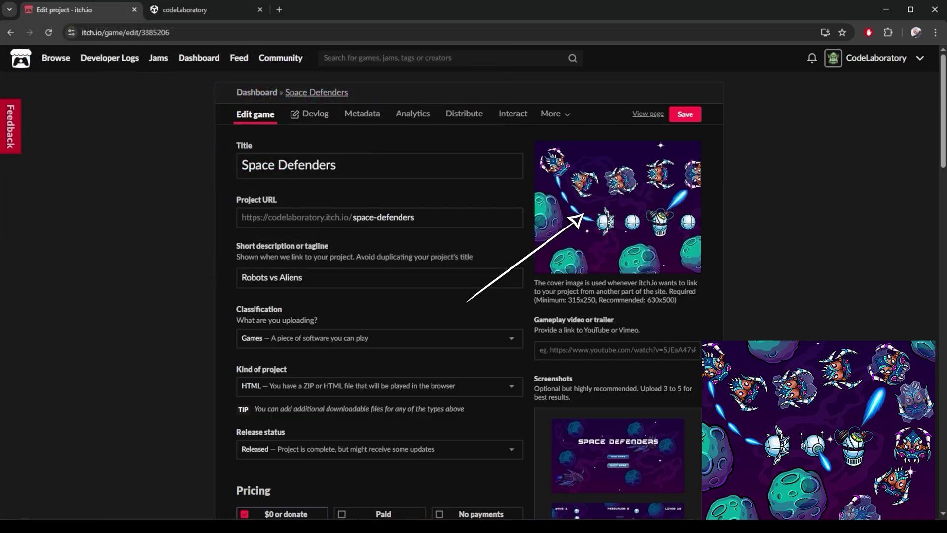
left_click(681, 116)
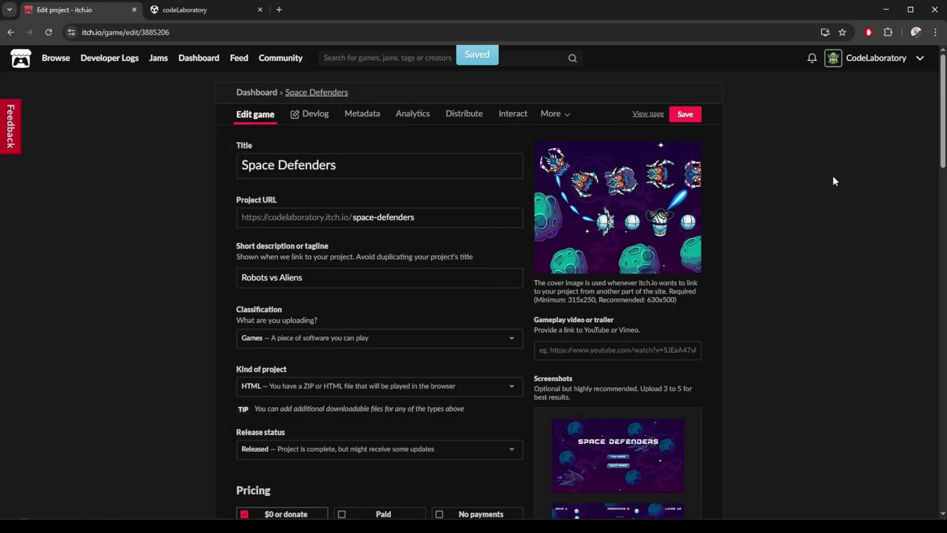
left_click(913, 63)
left_click(852, 159)
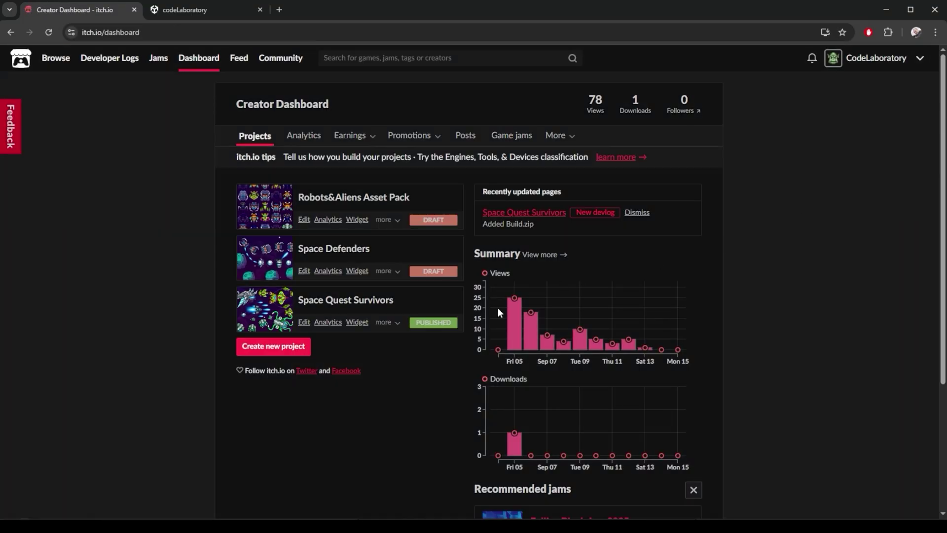
left_click(340, 251)
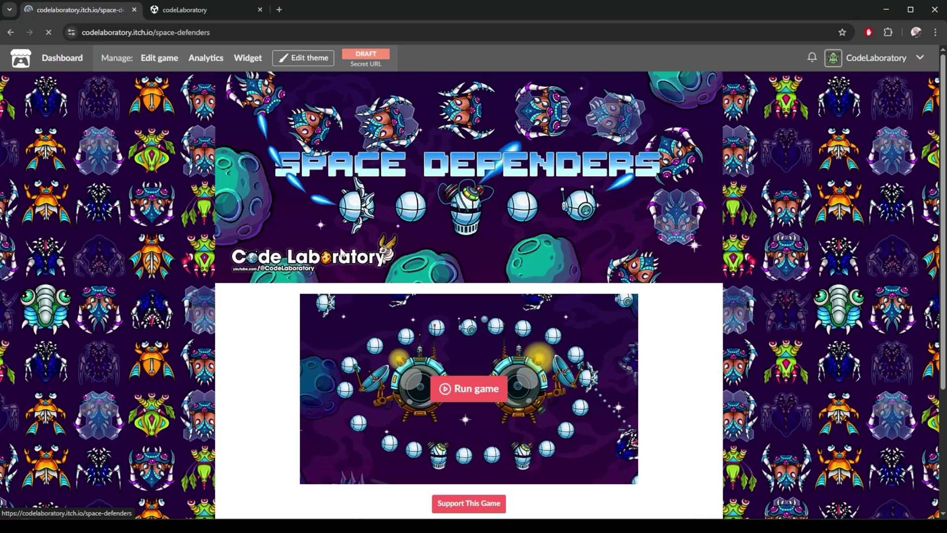
scroll(799, 266, "down", 3)
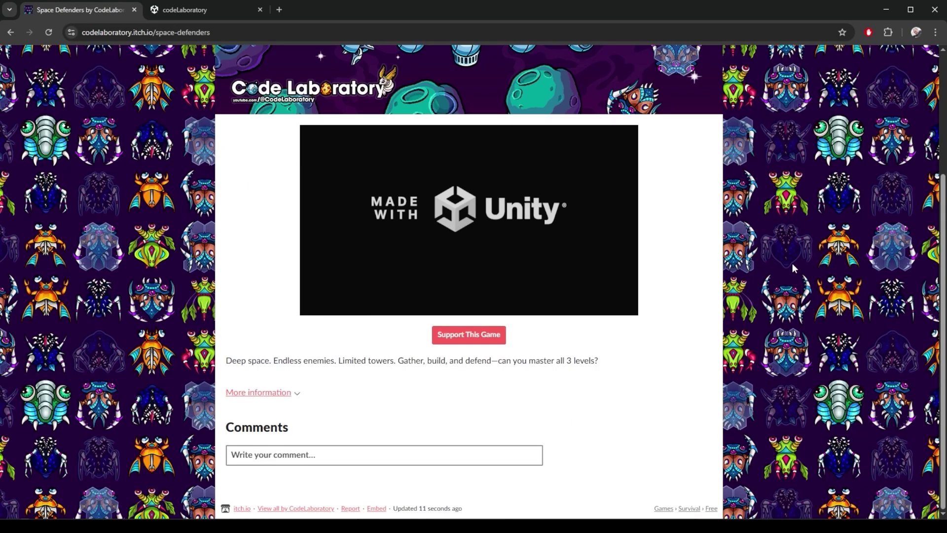
scroll(784, 266, "up", 2)
scroll(763, 273, "down", 2)
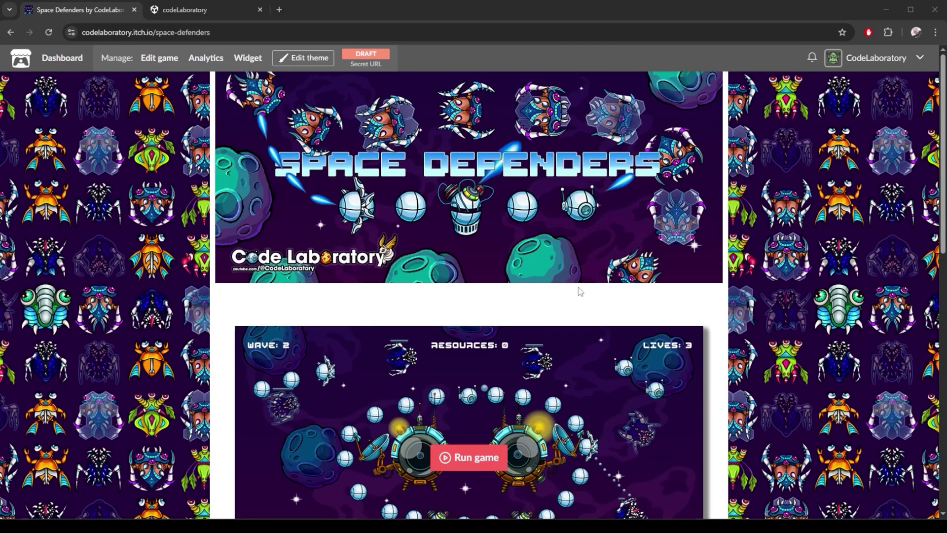
Set the theme's Screenshots layout to Sidebar and scroll to check the screenshot column
left_click(303, 58)
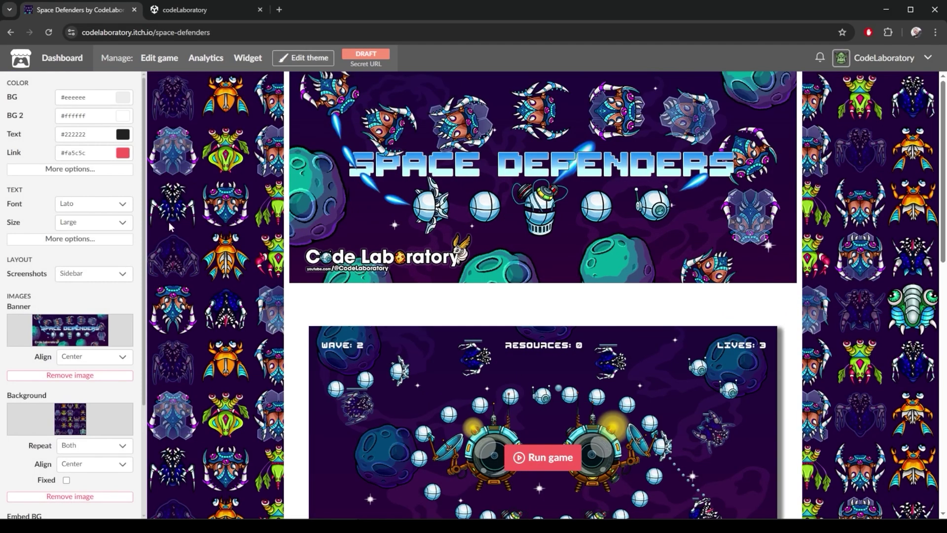
left_click(91, 278)
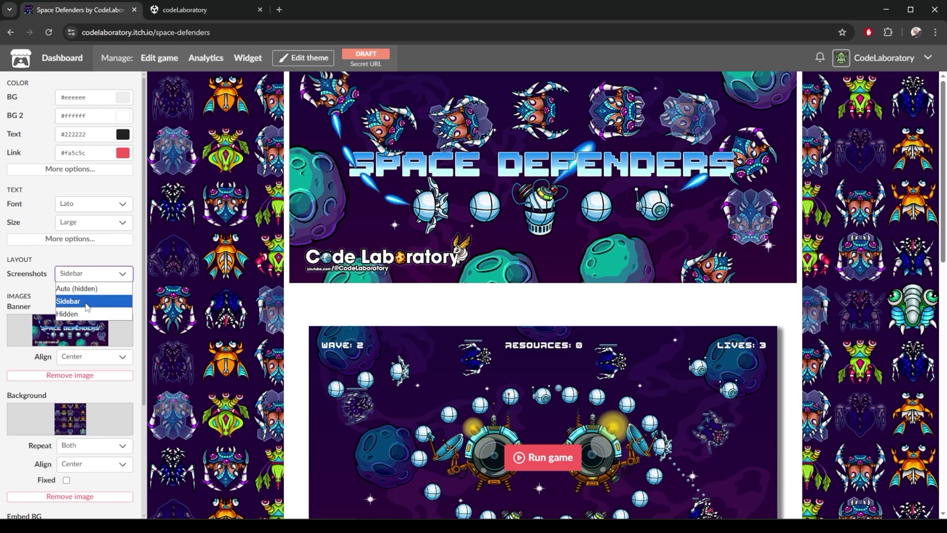
left_click(87, 307)
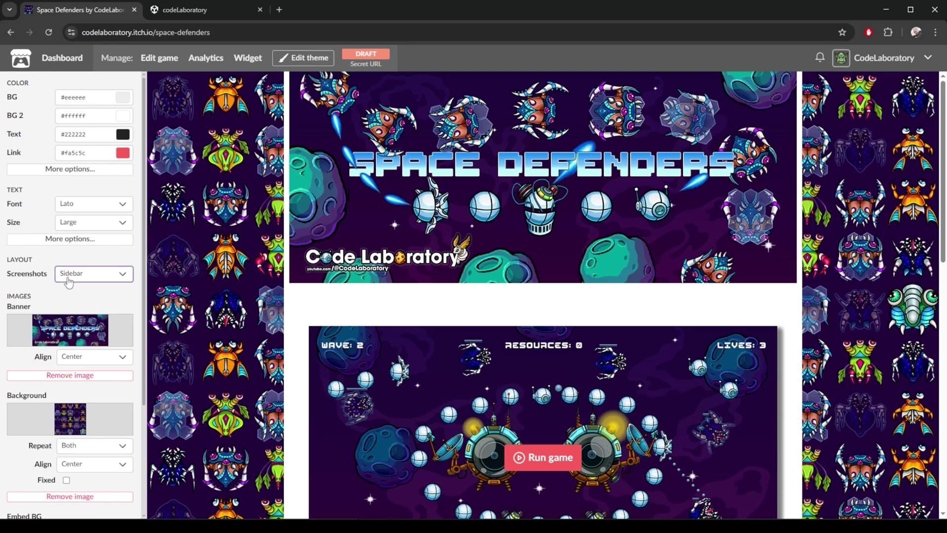
scroll(733, 330, "down", 5)
scroll(733, 331, "down", 7)
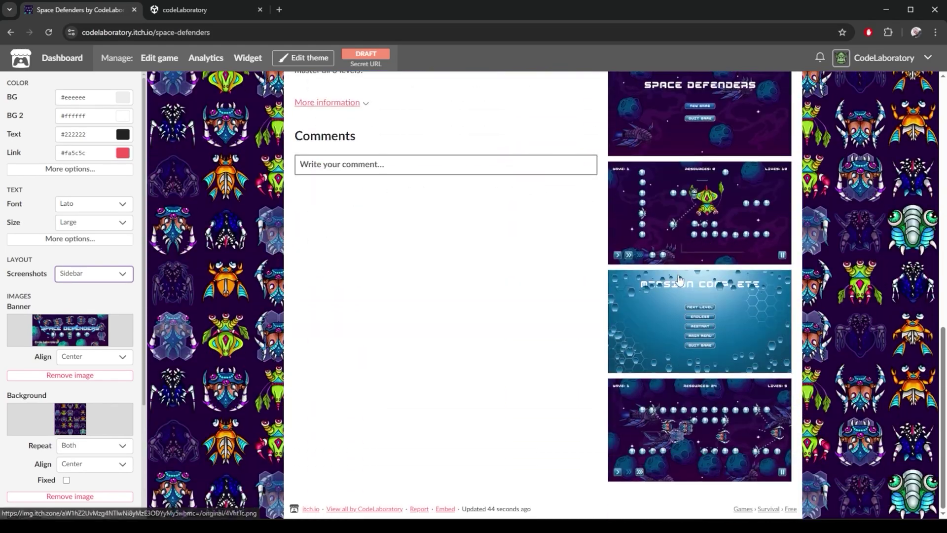
scroll(697, 348, "up", 12)
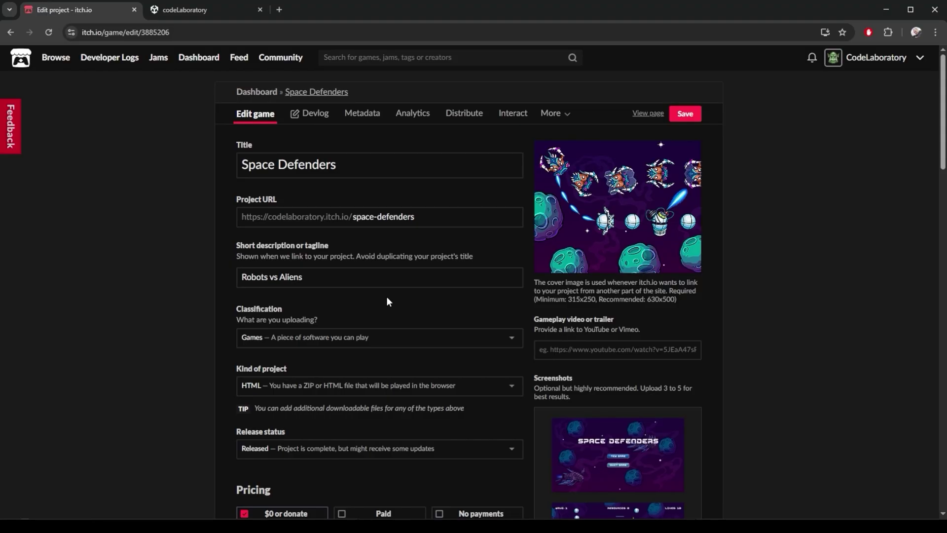
Keep the embed options at Embed in page with Auto-detect size, then scroll to Visibility & access
scroll(386, 296, "down", 6)
scroll(389, 286, "up", 4)
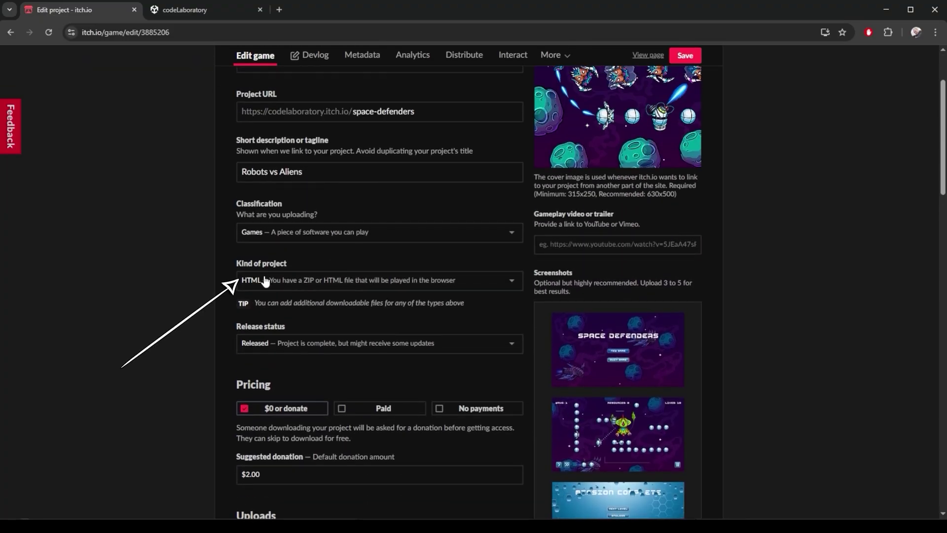
scroll(367, 284, "down", 10)
scroll(366, 268, "up", 1)
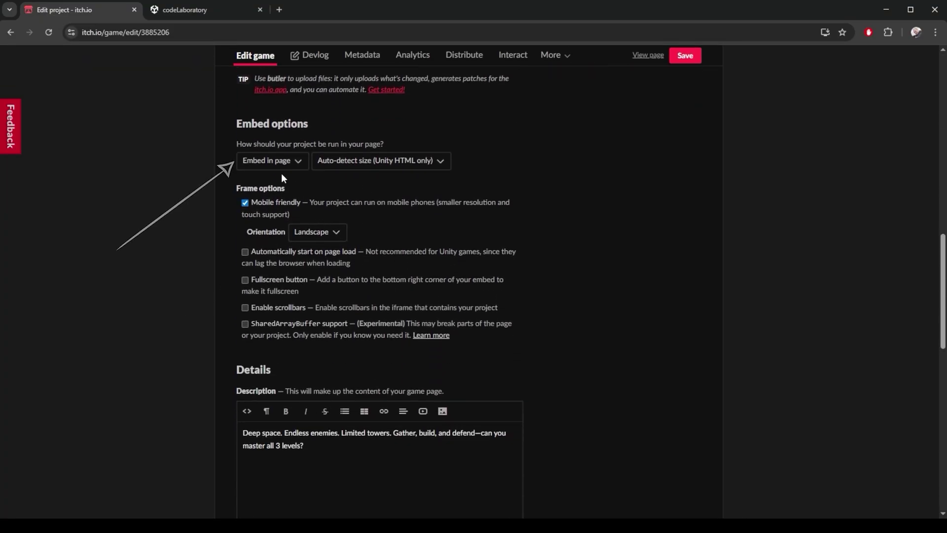
left_click(280, 166)
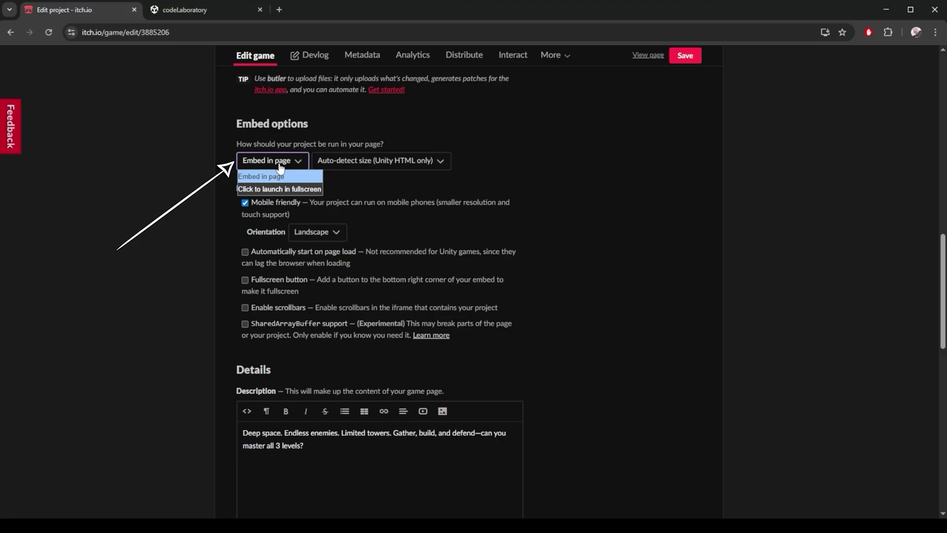
left_click(380, 164)
left_click(383, 166)
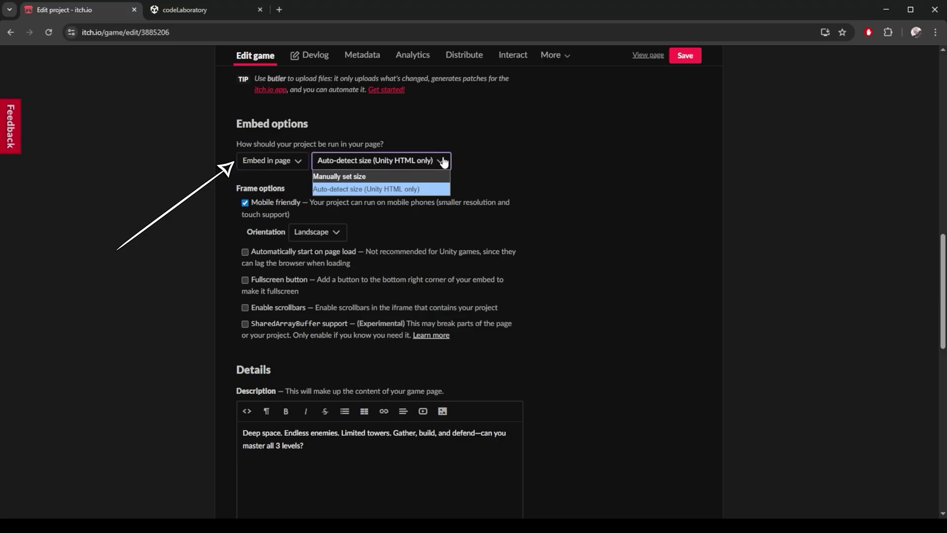
left_click(490, 151)
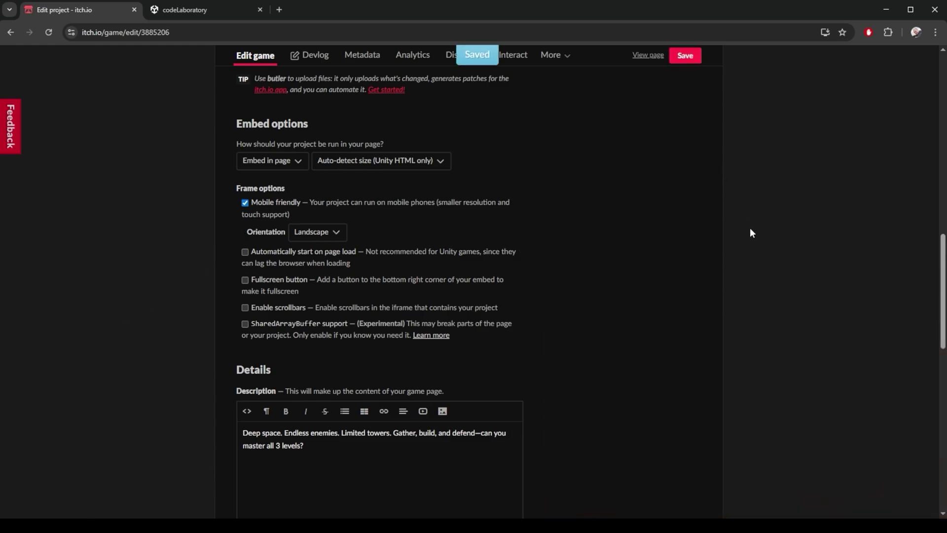
scroll(765, 267, "down", 7)
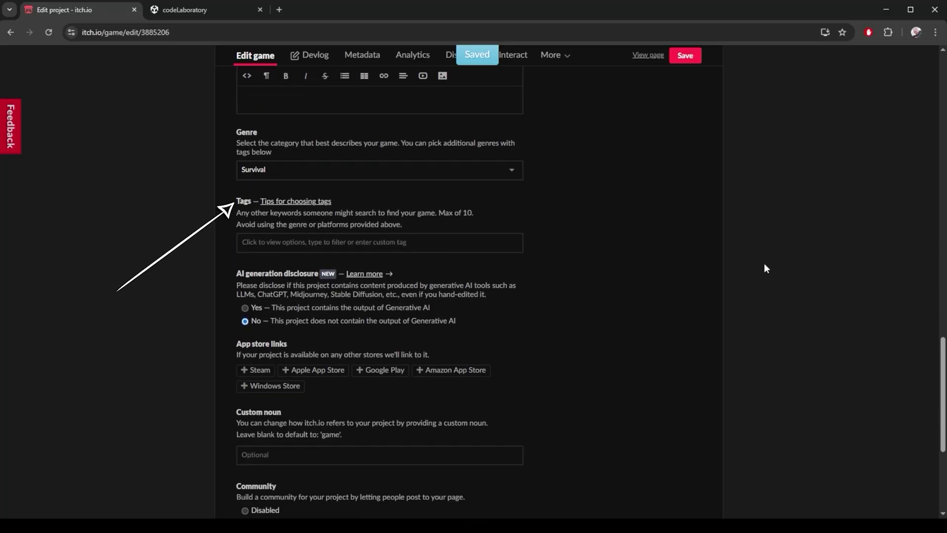
scroll(766, 268, "down", 5)
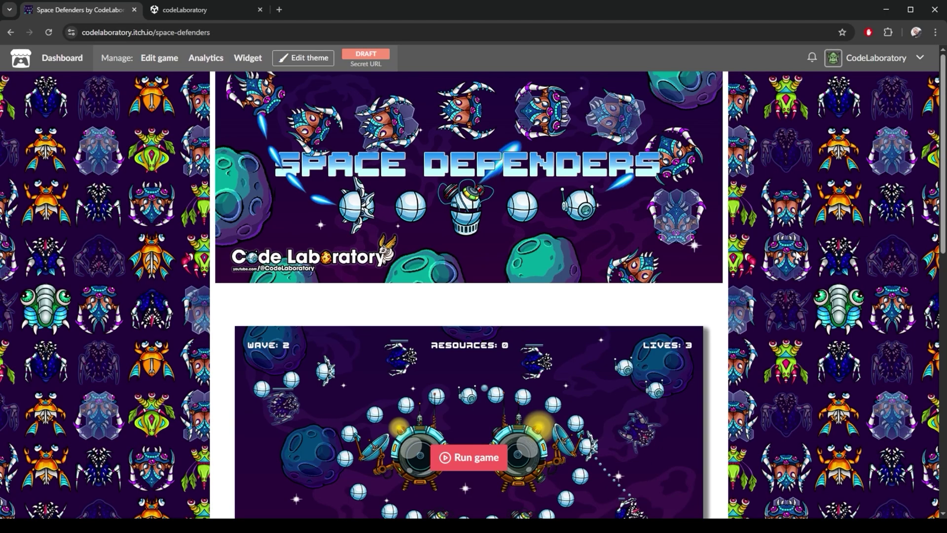
Run the embedded game and try full screen, then leave it with Esc
scroll(796, 254, "down", 10)
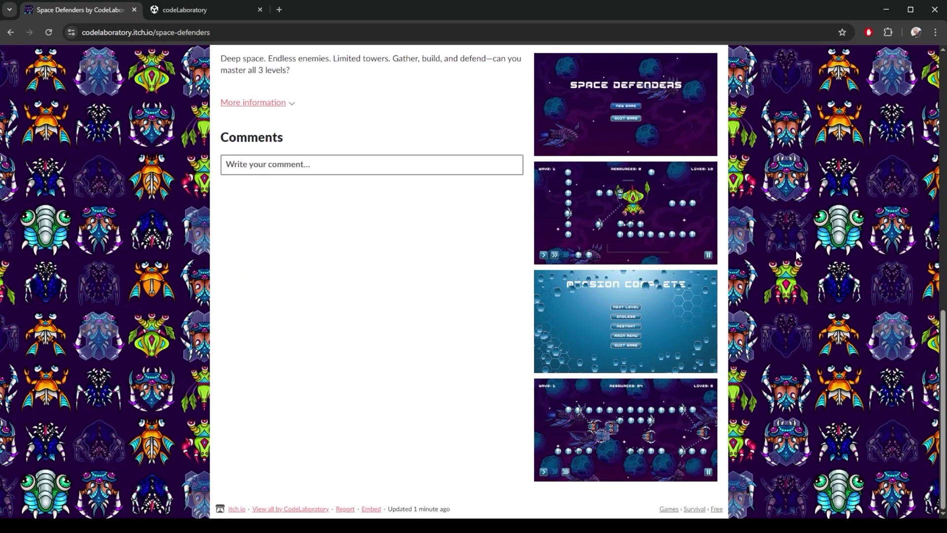
scroll(796, 254, "up", 10)
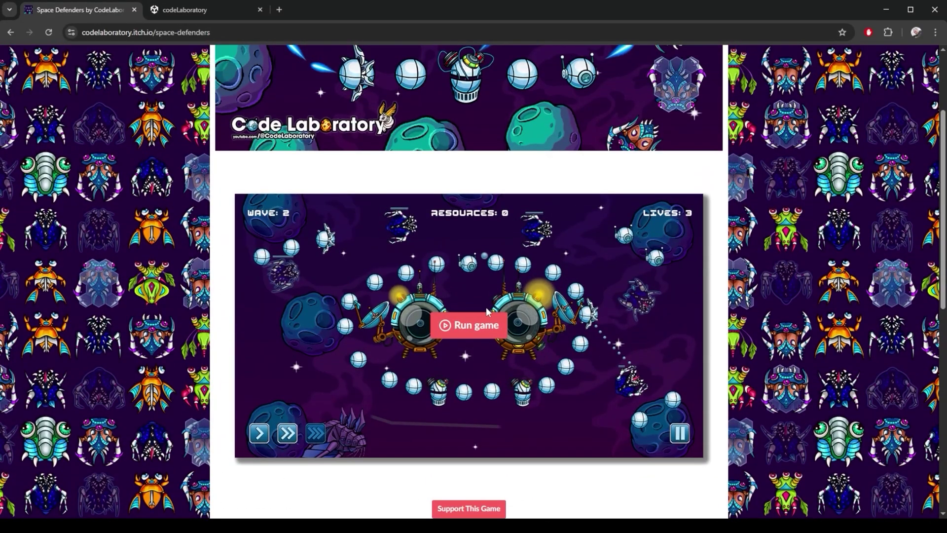
left_click(484, 320)
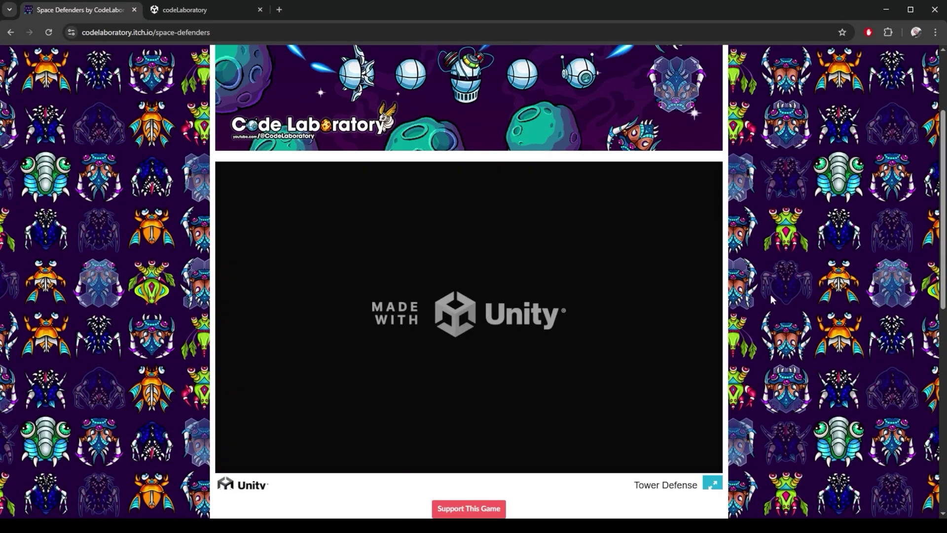
scroll(770, 295, "down", 1)
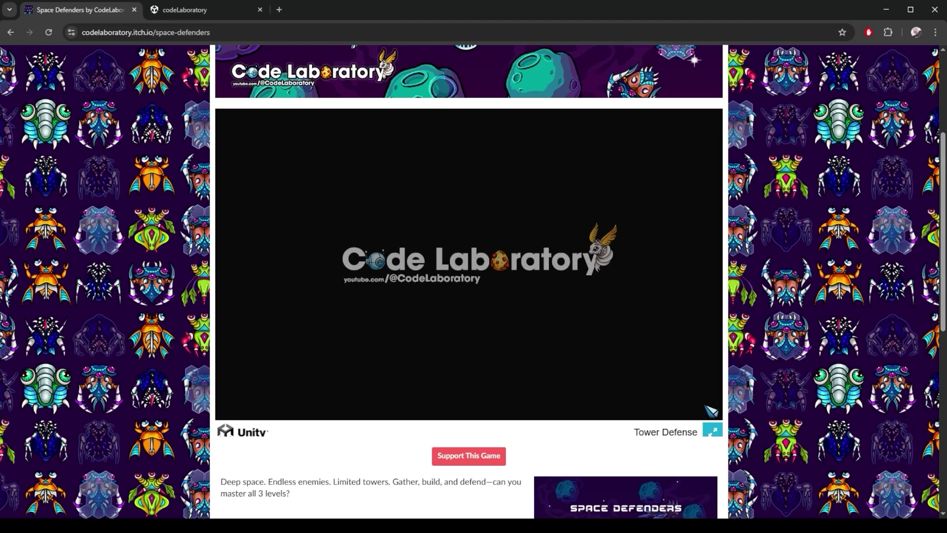
left_click(712, 430)
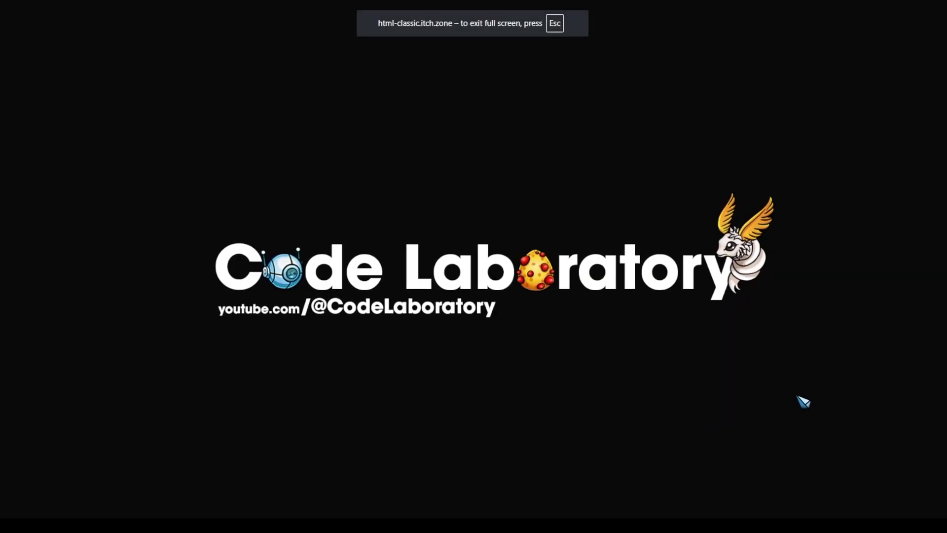
key("Escape")
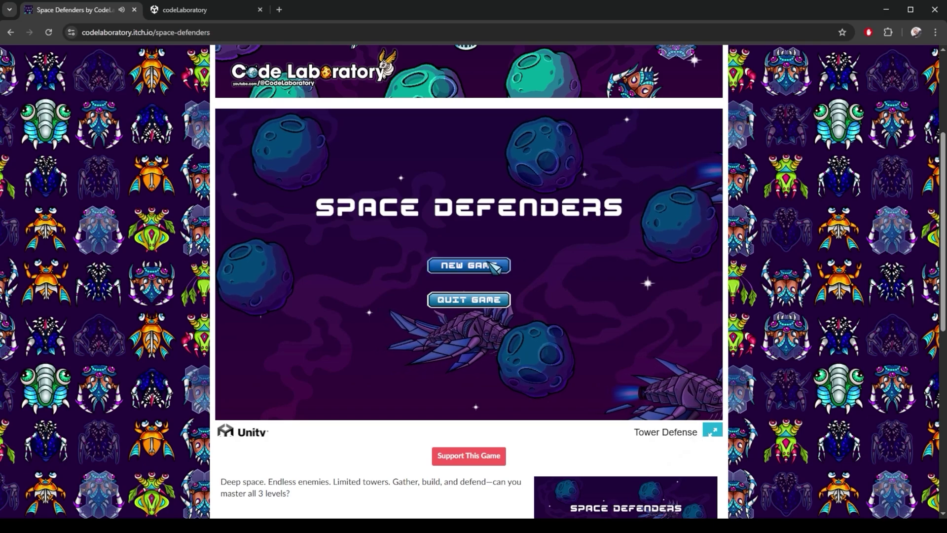
Start a new game and place 75-, 50- and 100-cost towers on three orb spots
left_click(497, 265)
left_click(292, 263)
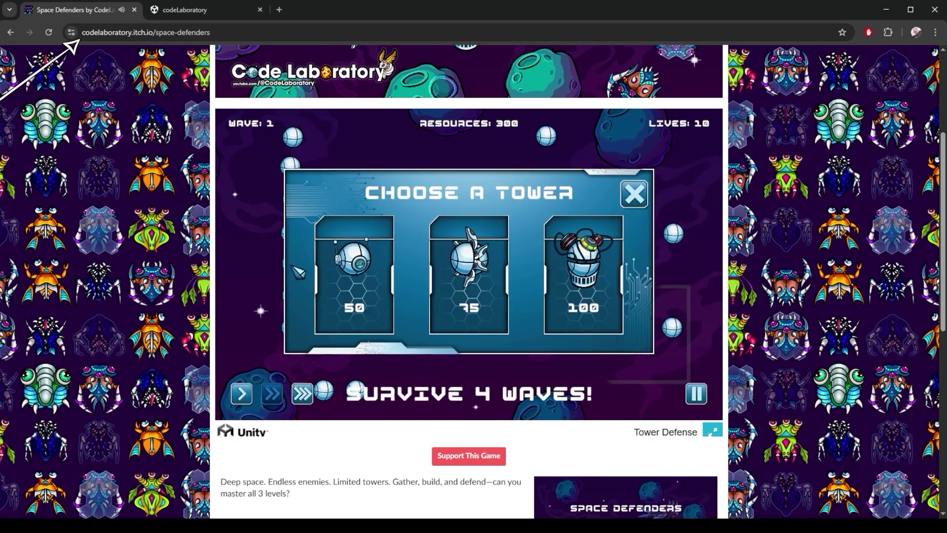
left_click(463, 278)
left_click(387, 294)
left_click(354, 276)
left_click(451, 295)
left_click(584, 276)
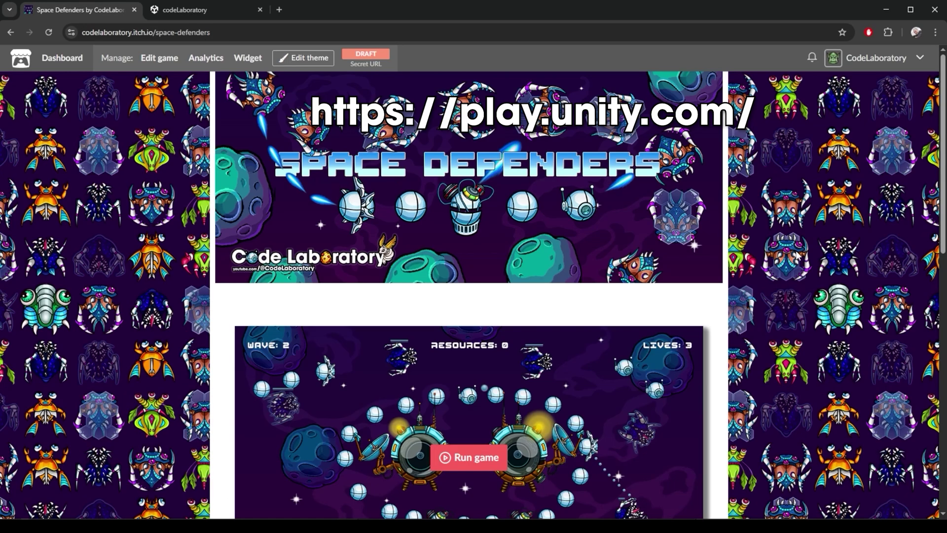
key("ctrl+Tab")
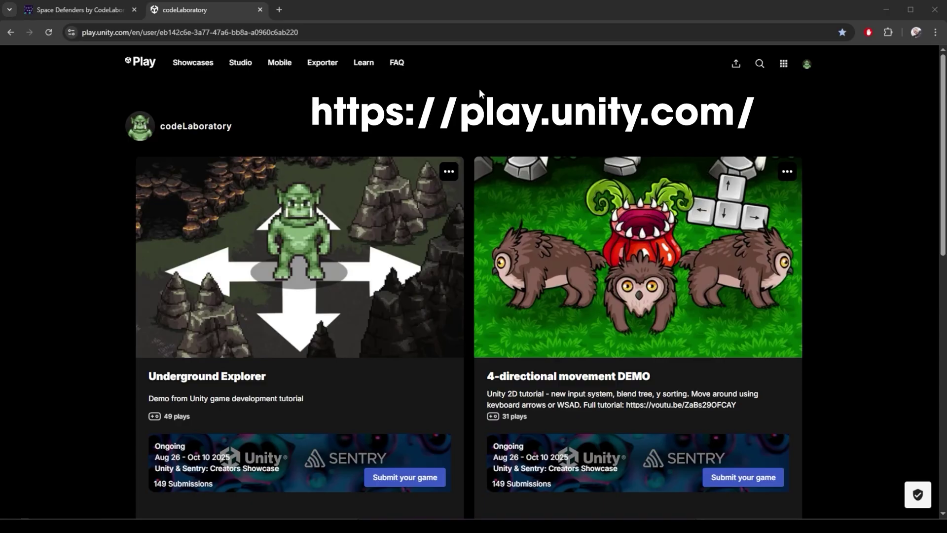
left_click(806, 64)
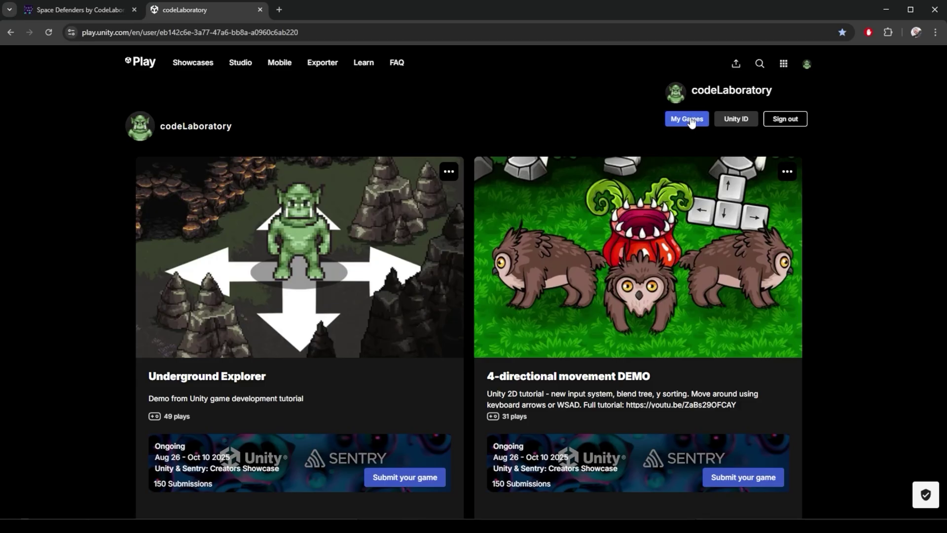
left_click(565, 109)
scroll(620, 298, "down", 10)
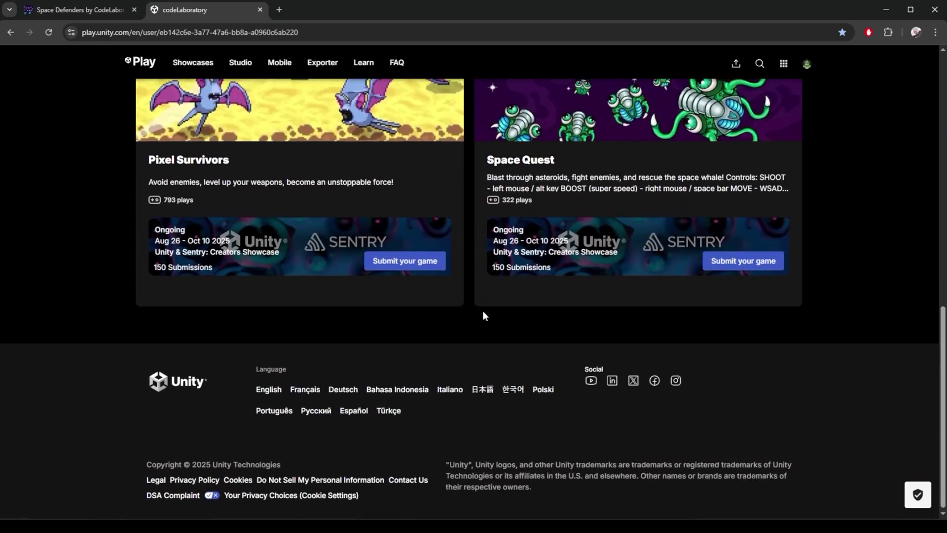
scroll(481, 313, "up", 5)
scroll(579, 312, "up", 5)
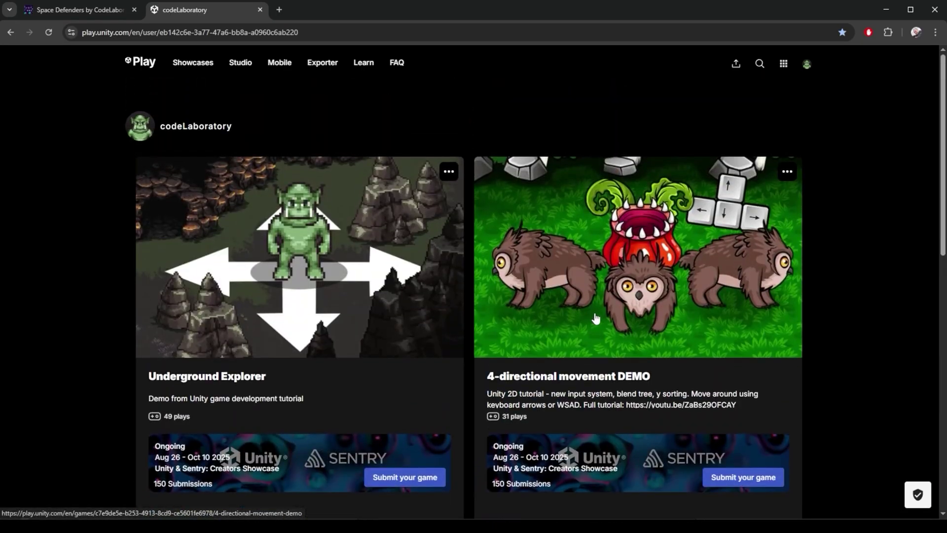
Open Unity Play's game upload page and scroll down to the Title and Description fields
left_click(736, 64)
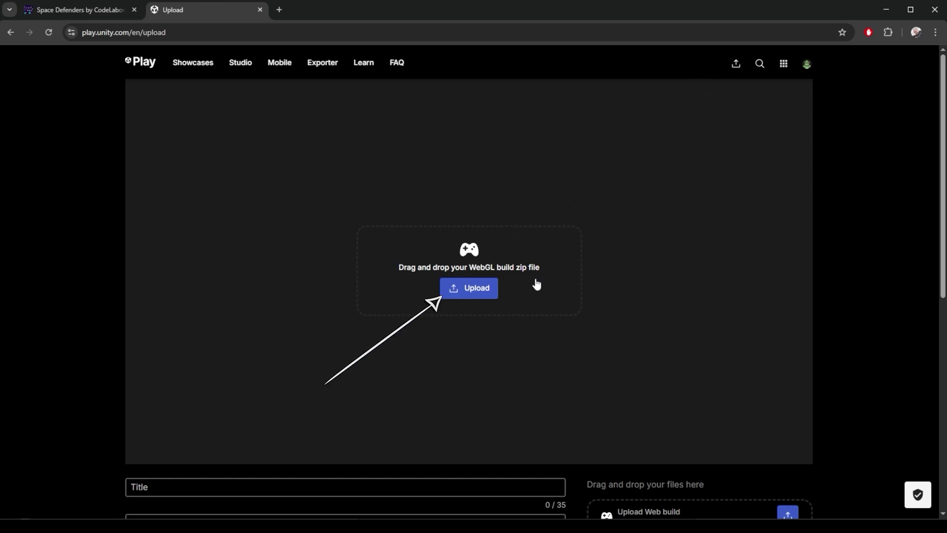
scroll(836, 257, "down", 5)
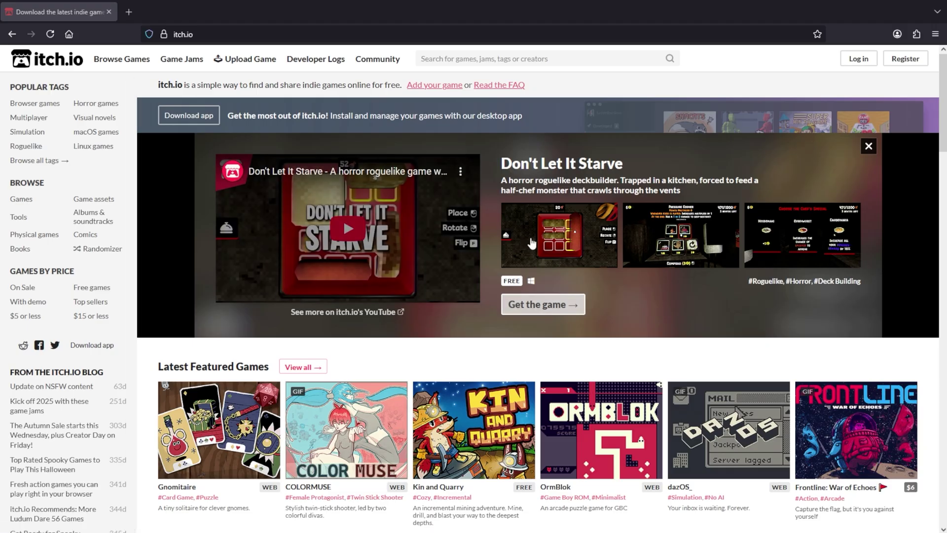
Scroll down the Unity Play home page through the Action games and Showcase Winners like Dwarf Legacy
scroll(928, 354, "down", 8)
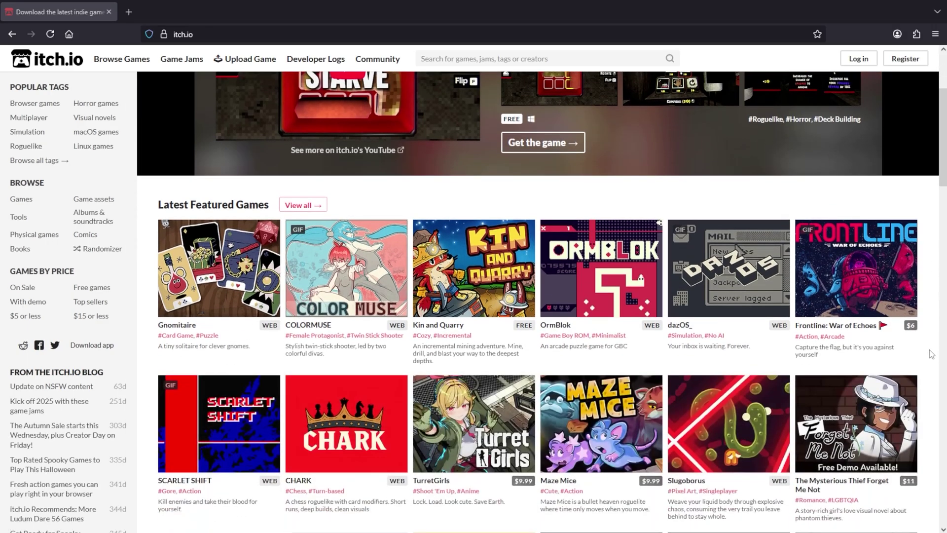
scroll(931, 353, "down", 12)
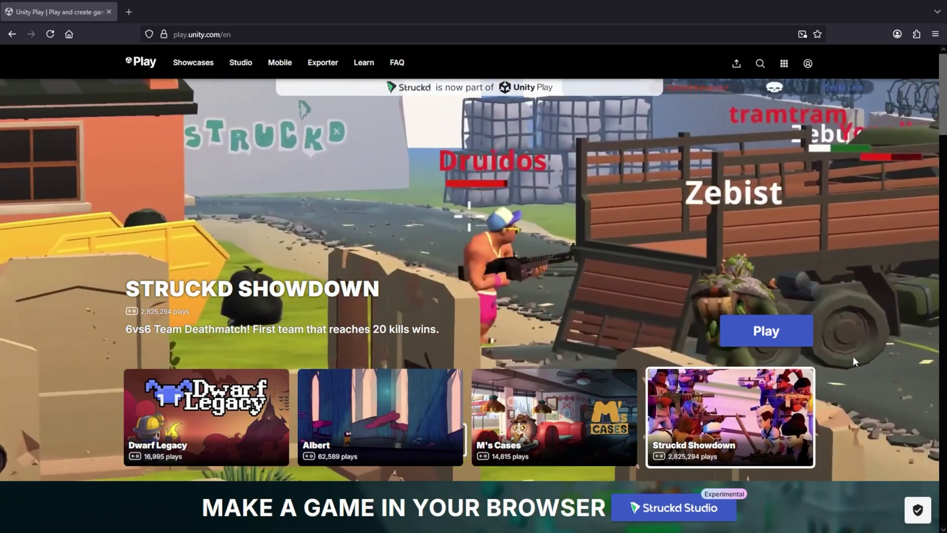
scroll(853, 358, "down", 5)
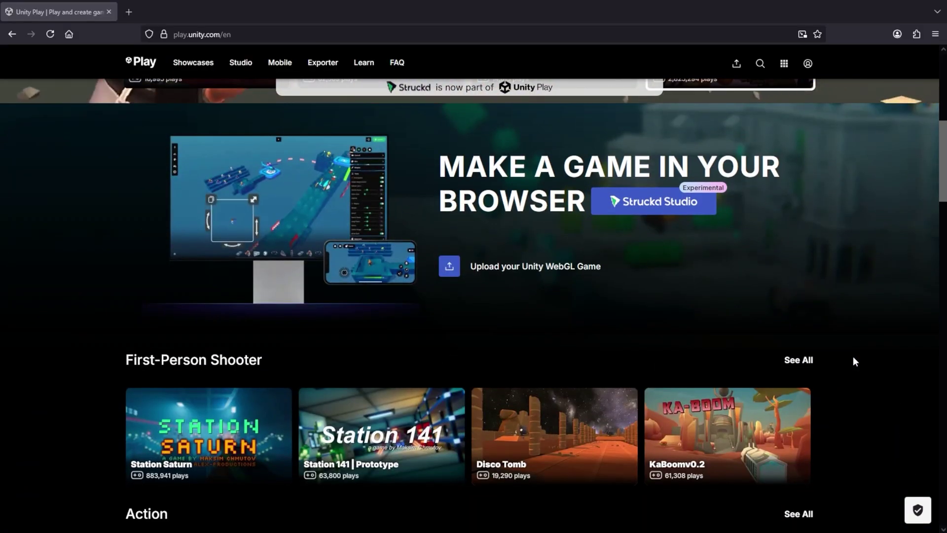
scroll(853, 359, "down", 4)
scroll(853, 361, "down", 6)
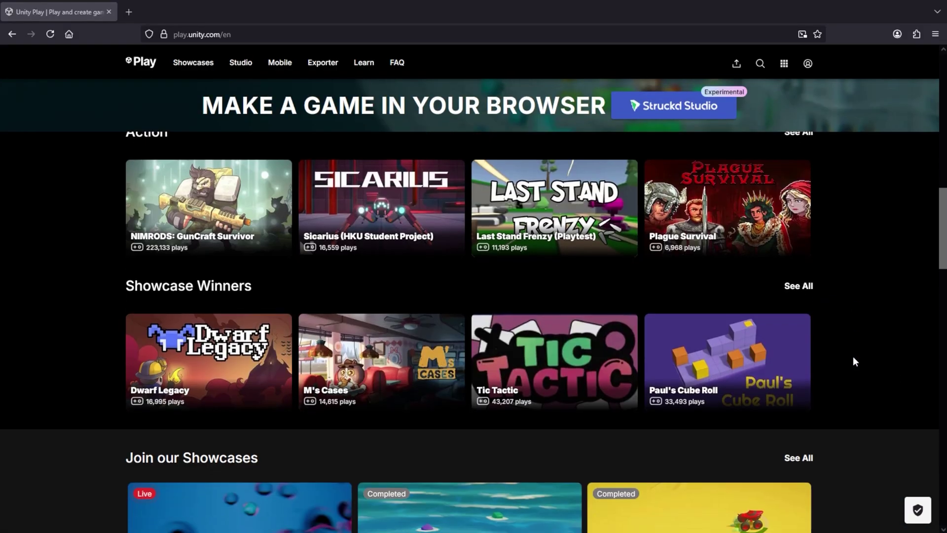
Relaunch the embedded Space Defenders game, briefly go fullscreen, and start a New Game
scroll(853, 361, "down", 3)
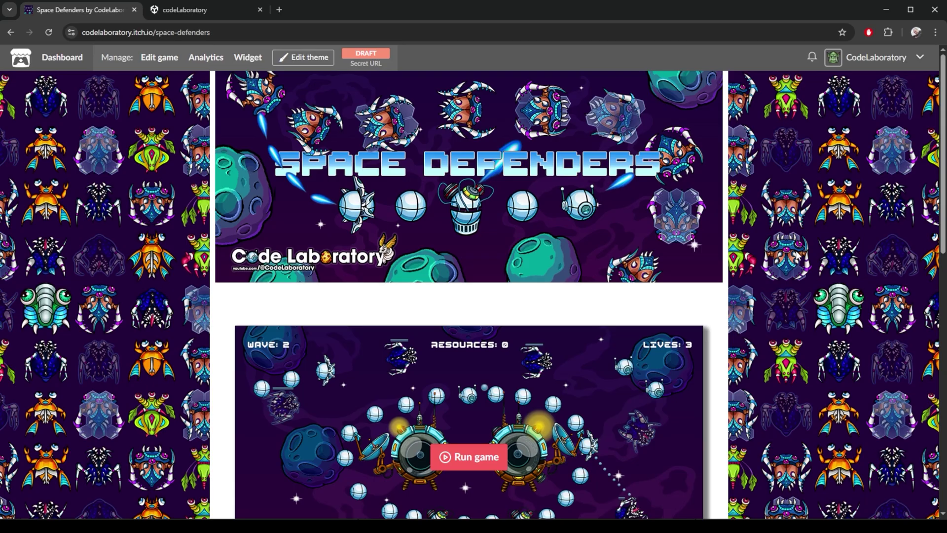
scroll(797, 255, "down", 4)
scroll(796, 254, "down", 8)
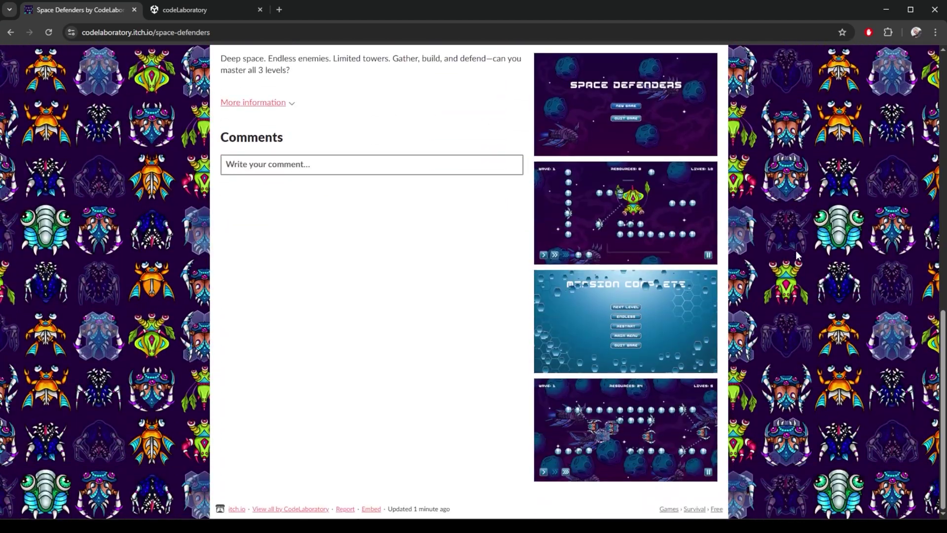
scroll(795, 250, "up", 10)
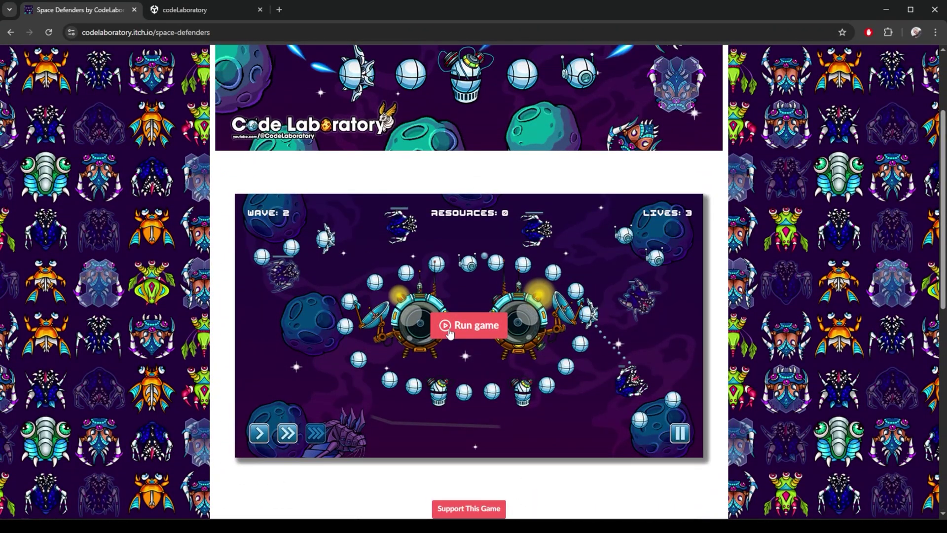
left_click(485, 321)
scroll(771, 295, "down", 1)
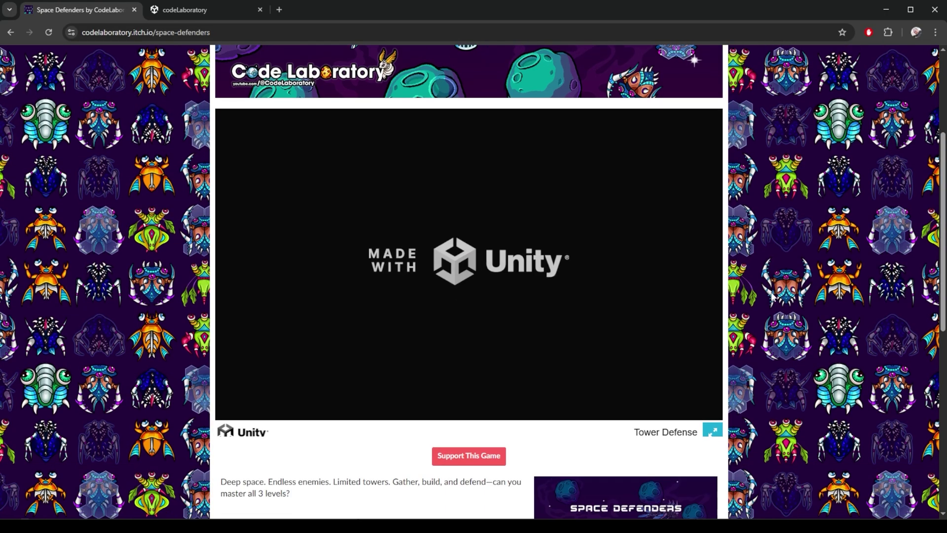
left_click(712, 429)
key("Escape")
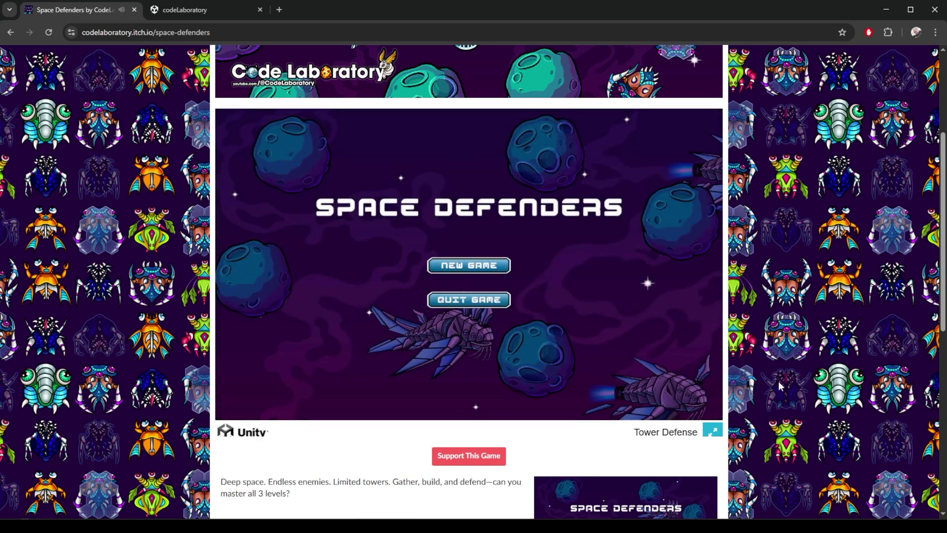
left_click(498, 265)
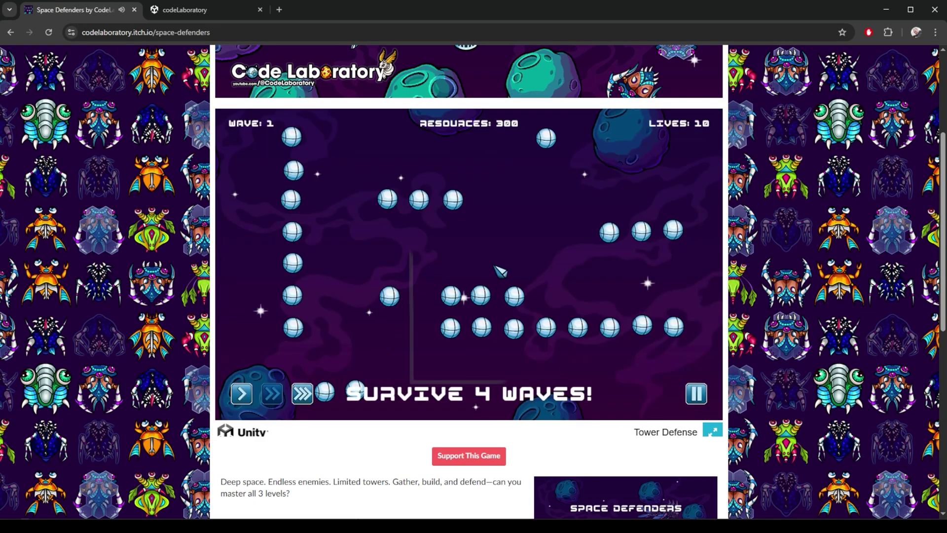
Place the 50, 75 and 100-cost towers on three orb spots, leaving 75 resources, then change game speed
left_click(514, 327)
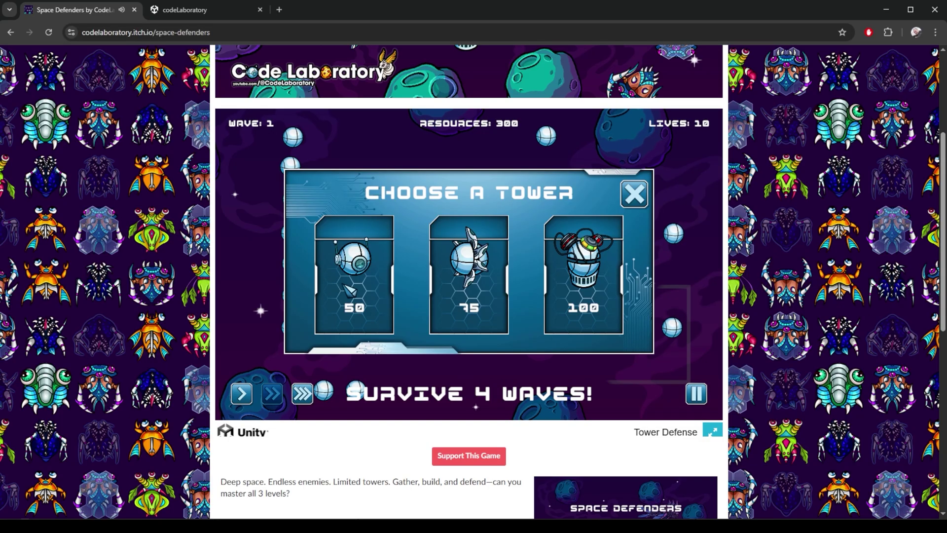
left_click(390, 296)
left_click(392, 298)
left_click(451, 296)
left_click(500, 309)
left_click(568, 291)
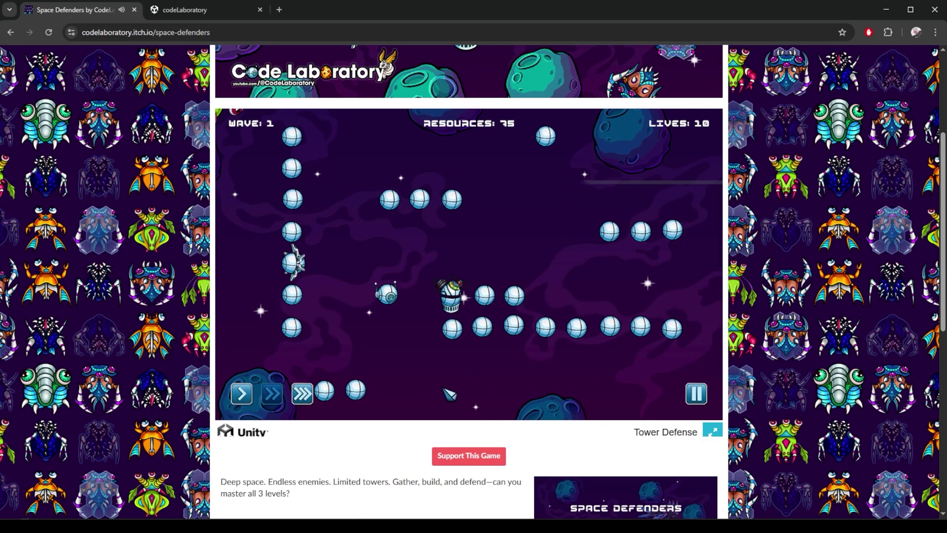
left_click(305, 395)
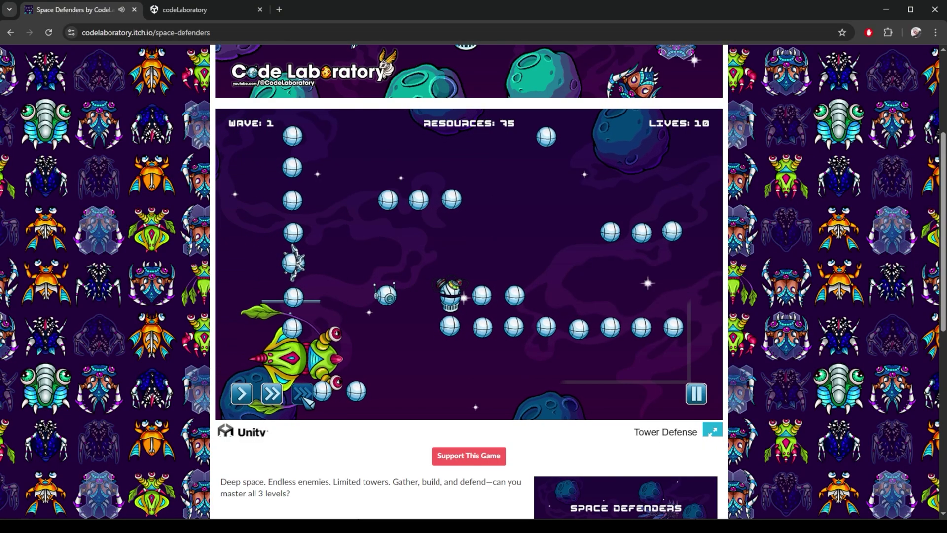